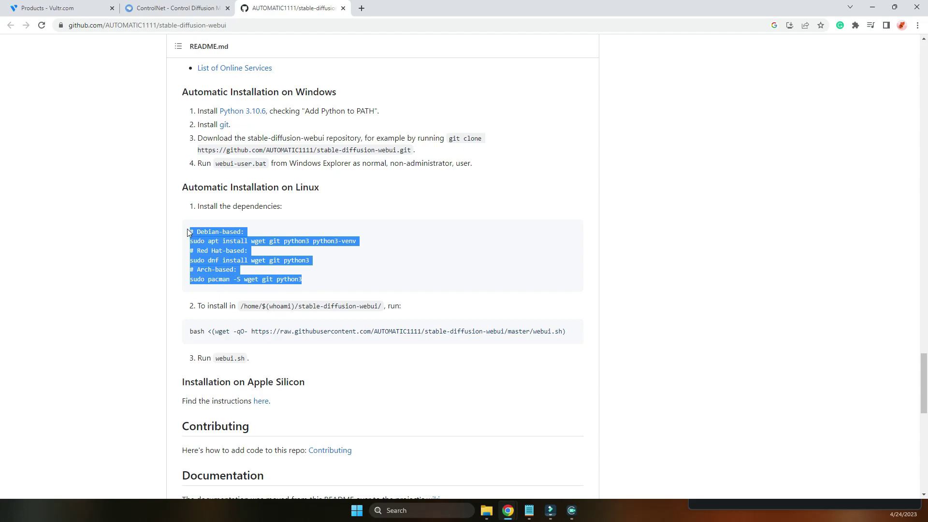
Examine the stable-diffusion-webui README's installation instructions and credits, and return to the repository's file list
{"action": "scroll", "coordinate": [127, 232], "scroll_direction": "down", "scroll_amount": 2}
{"action": "scroll", "coordinate": [127, 232], "scroll_direction": "down", "scroll_amount": 6}
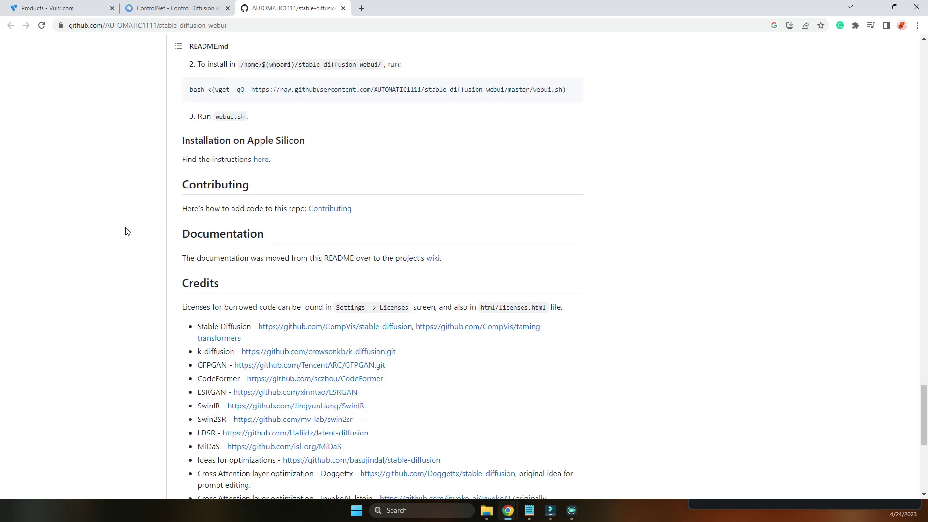
{"action": "scroll", "coordinate": [130, 231], "scroll_direction": "up", "scroll_amount": 12}
{"action": "scroll", "coordinate": [130, 230], "scroll_direction": "up", "scroll_amount": 20}
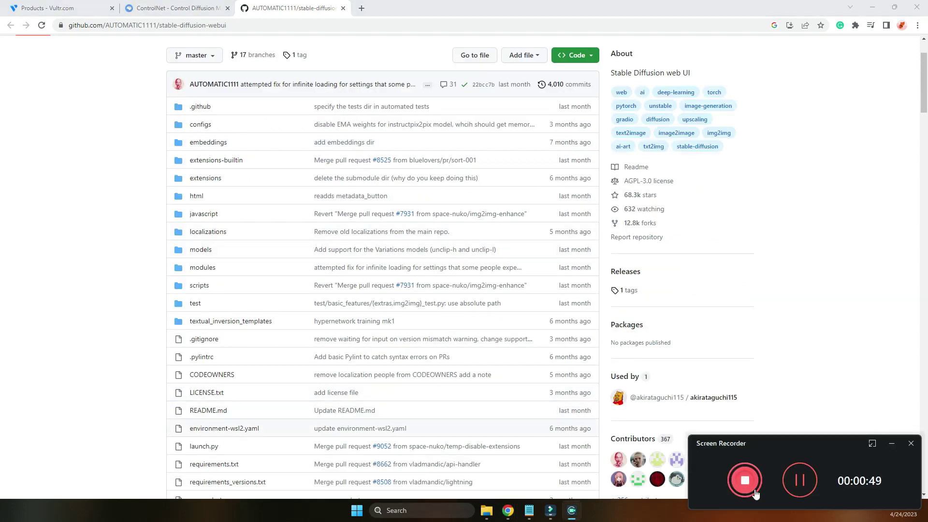
{"action": "left_click", "coordinate": [744, 480]}
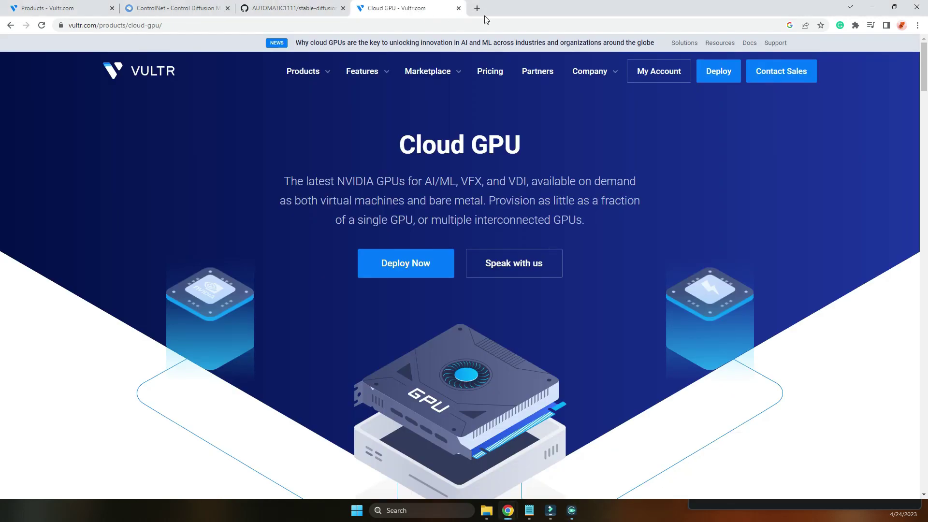
Examine the Vultr Cloud GPU page's NVIDIA models, ML stacks, GPU virtualization and add-ons, including Flexible Networking
{"action": "scroll", "coordinate": [726, 181], "scroll_direction": "down", "scroll_amount": 12}
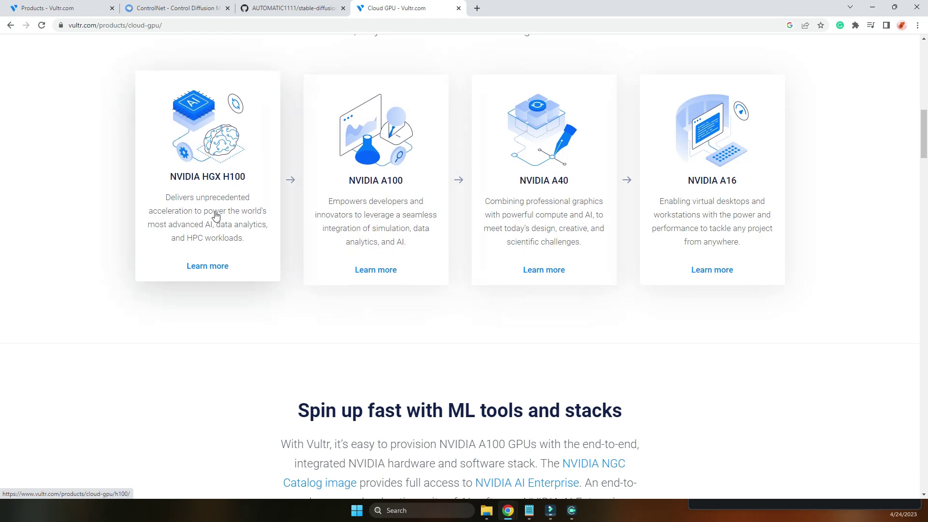
{"action": "scroll", "coordinate": [732, 208], "scroll_direction": "down", "scroll_amount": 8}
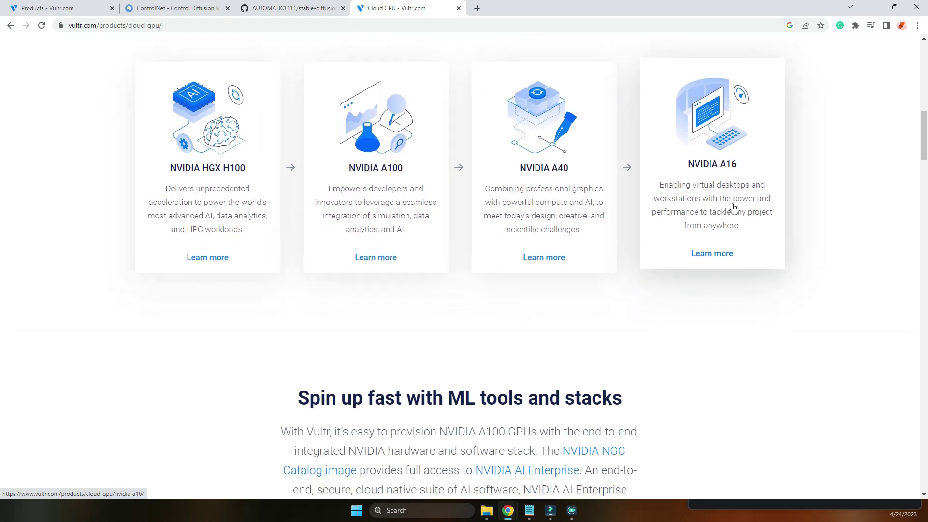
{"action": "scroll", "coordinate": [734, 207], "scroll_direction": "down", "scroll_amount": 3}
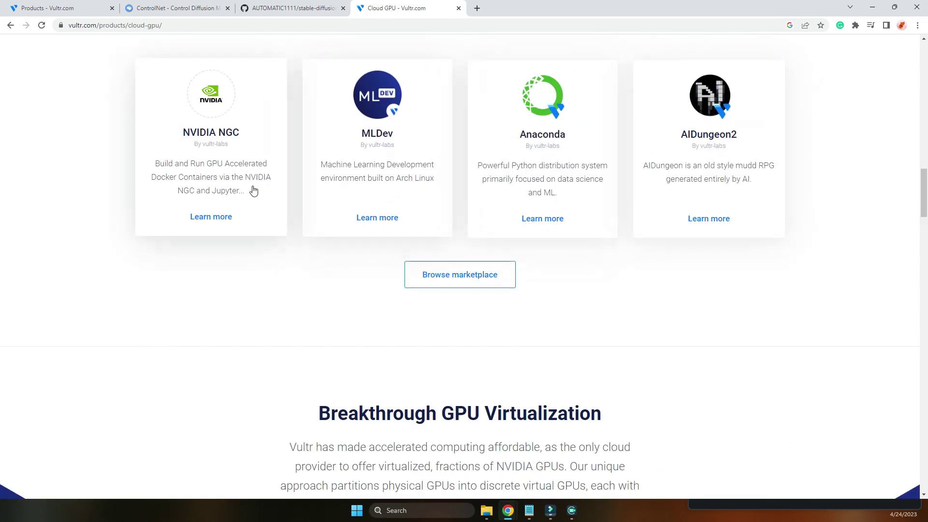
{"action": "scroll", "coordinate": [203, 197], "scroll_direction": "down", "scroll_amount": 6}
{"action": "scroll", "coordinate": [203, 196], "scroll_direction": "down", "scroll_amount": 8}
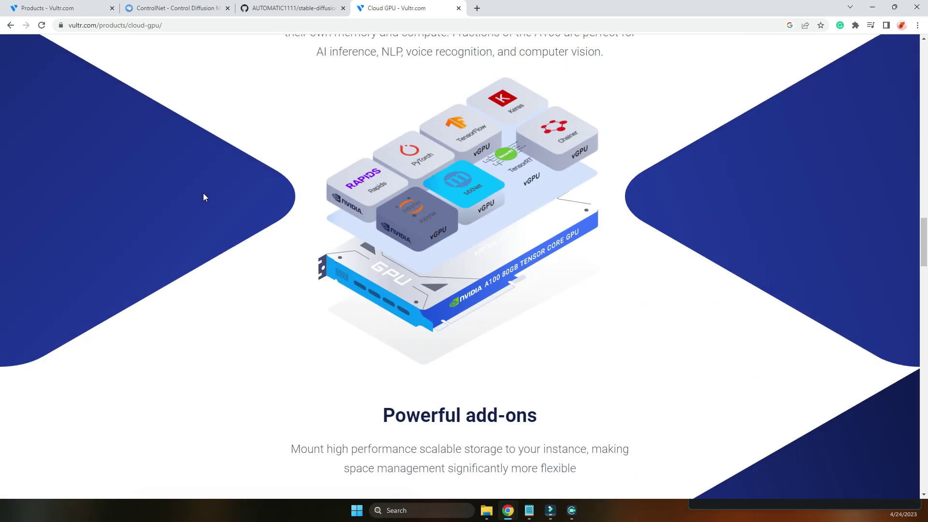
{"action": "scroll", "coordinate": [203, 196], "scroll_direction": "down", "scroll_amount": 3}
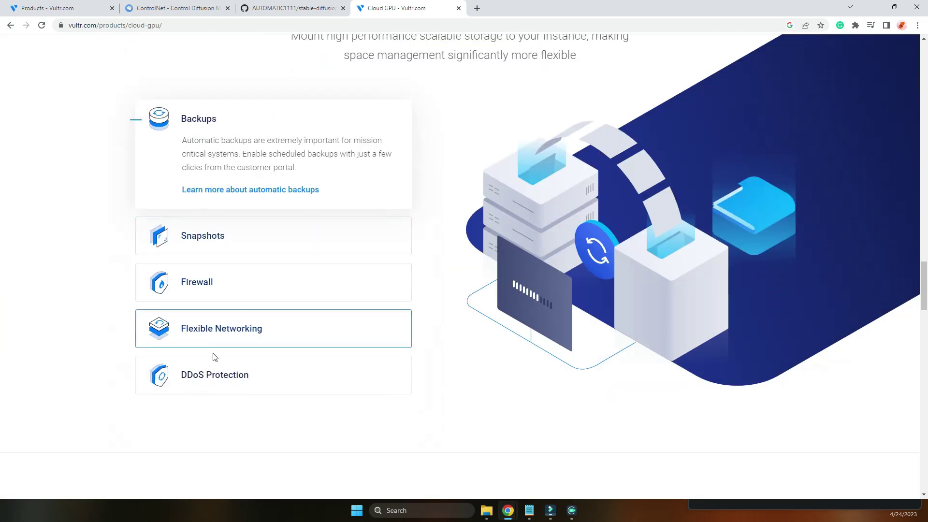
{"action": "left_click", "coordinate": [220, 336]}
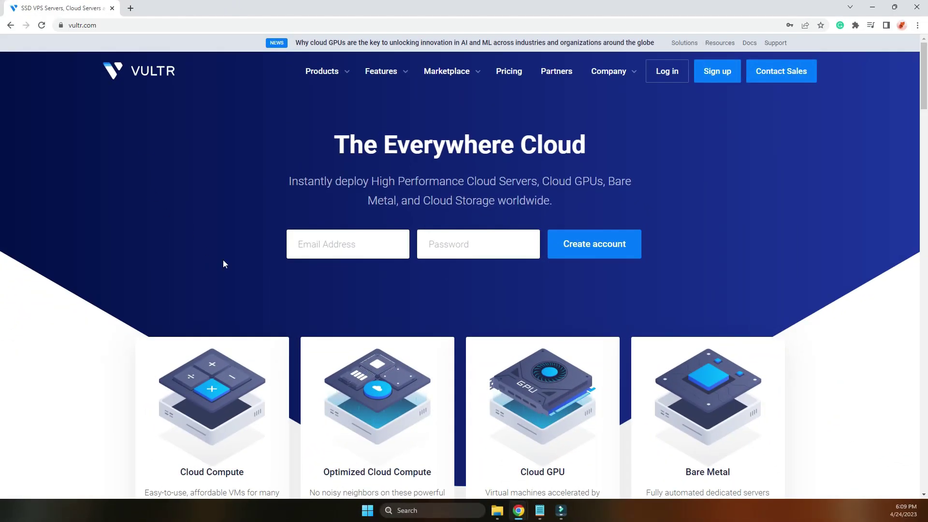
Log in to the Vultr account from the home page, completing the reCAPTCHA check
{"action": "left_click", "coordinate": [668, 75]}
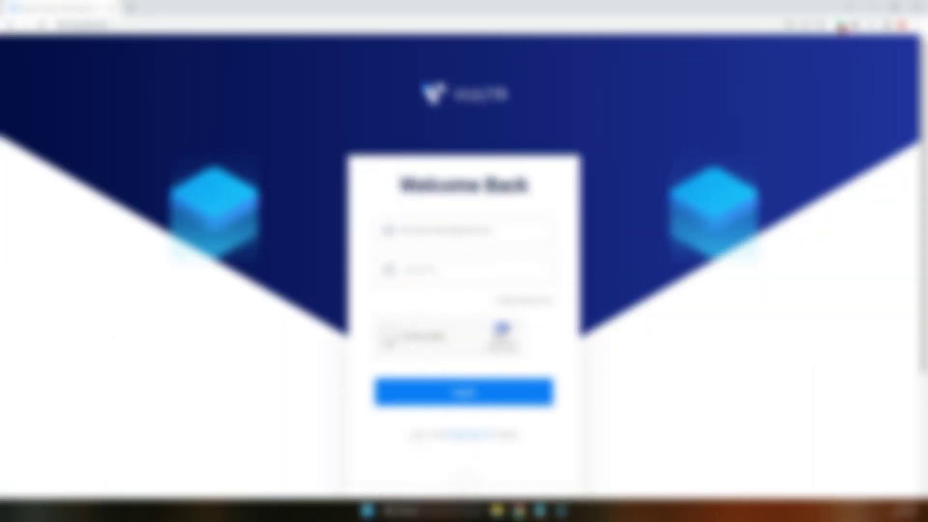
{"action": "left_click", "coordinate": [389, 336]}
{"action": "left_click", "coordinate": [466, 394]}
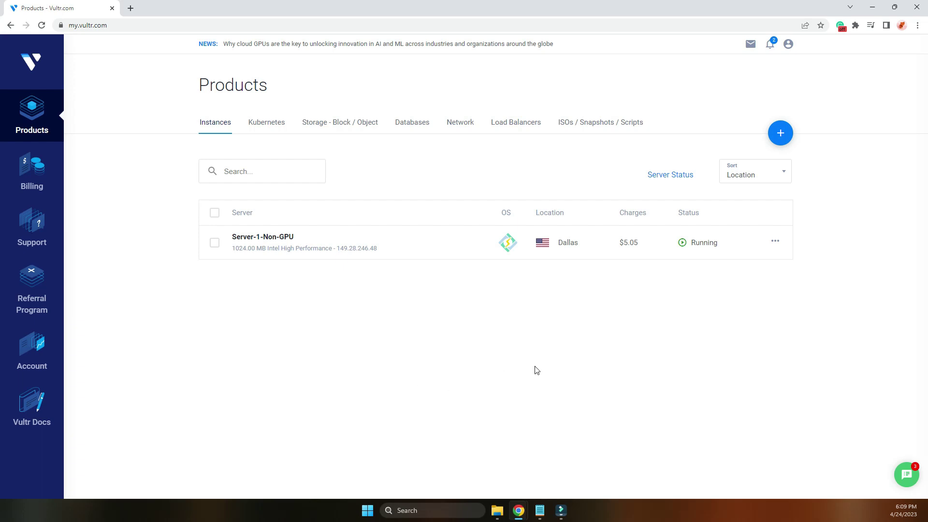
{"action": "left_click", "coordinate": [756, 178]}
{"action": "left_click", "coordinate": [756, 182]}
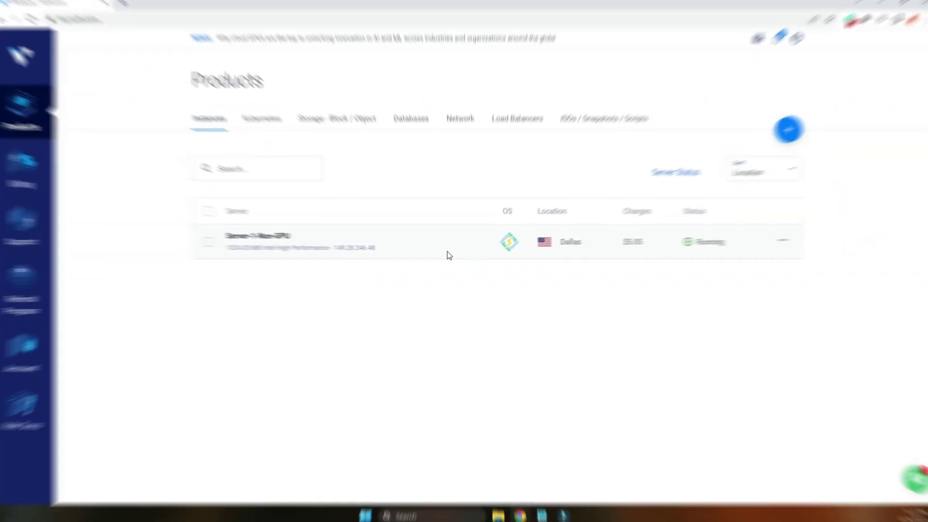
Start deploying a new server and choose Cloud GPU as the server category
{"action": "mouse_move", "coordinate": [779, 137]}
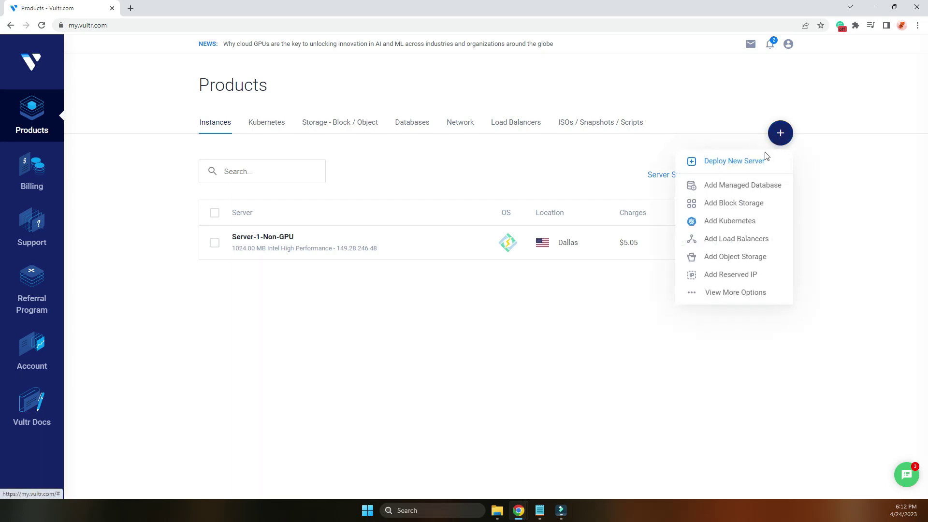
{"action": "left_click", "coordinate": [754, 165]}
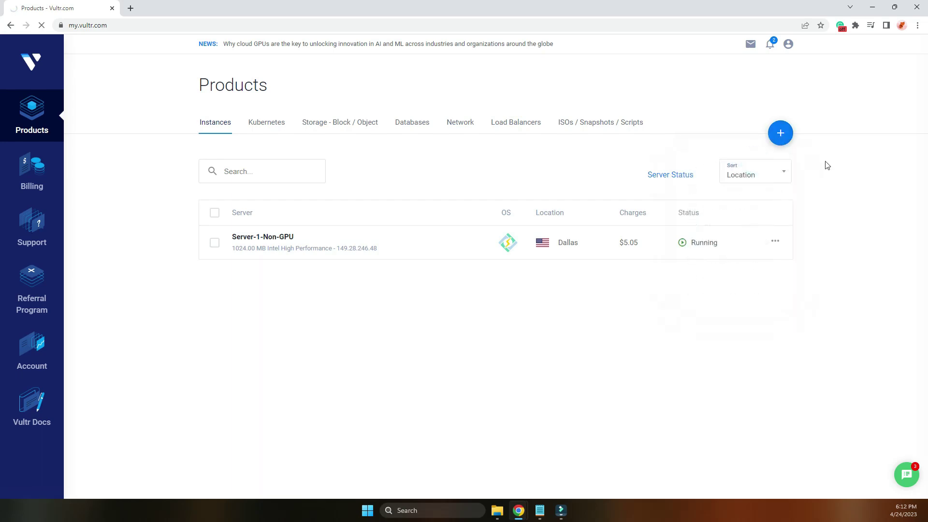
{"action": "scroll", "coordinate": [827, 165], "scroll_direction": "down", "scroll_amount": 2}
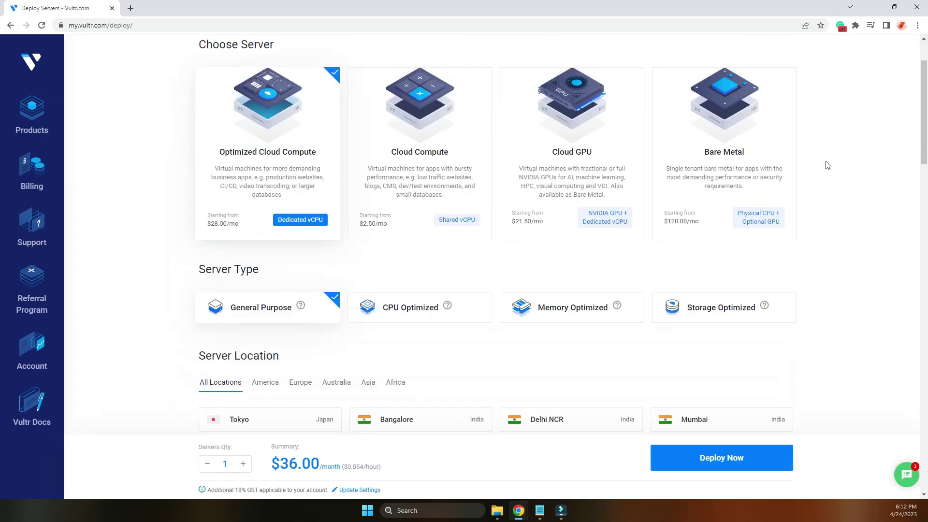
{"action": "left_click", "coordinate": [567, 164]}
Select Ubuntu 22.04 LTS x64 as the server image
{"action": "scroll", "coordinate": [863, 196], "scroll_direction": "down", "scroll_amount": 5}
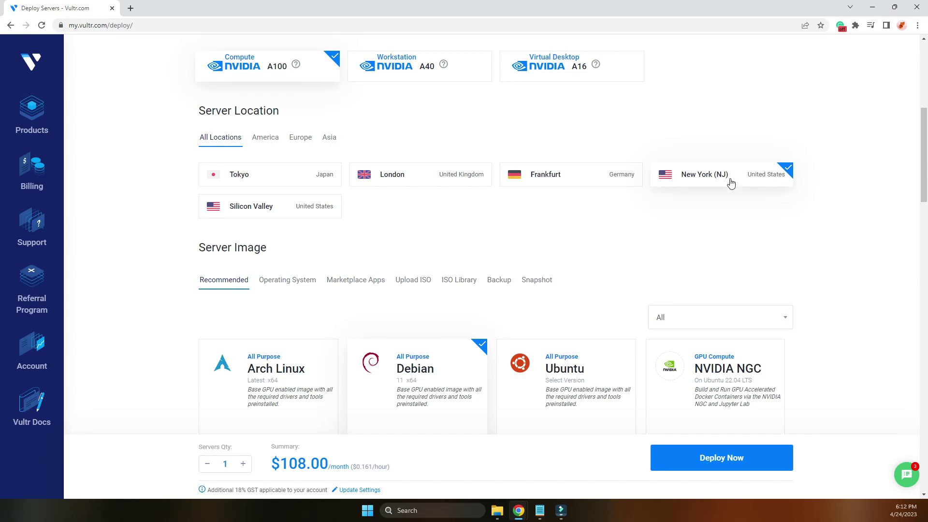
{"action": "scroll", "coordinate": [551, 227], "scroll_direction": "down", "scroll_amount": 3}
{"action": "left_click", "coordinate": [566, 233]}
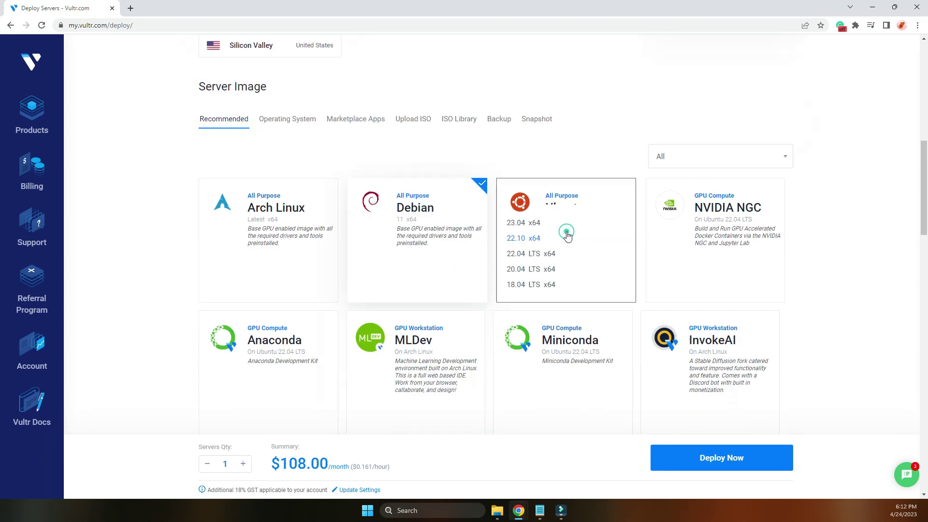
{"action": "left_click", "coordinate": [524, 256]}
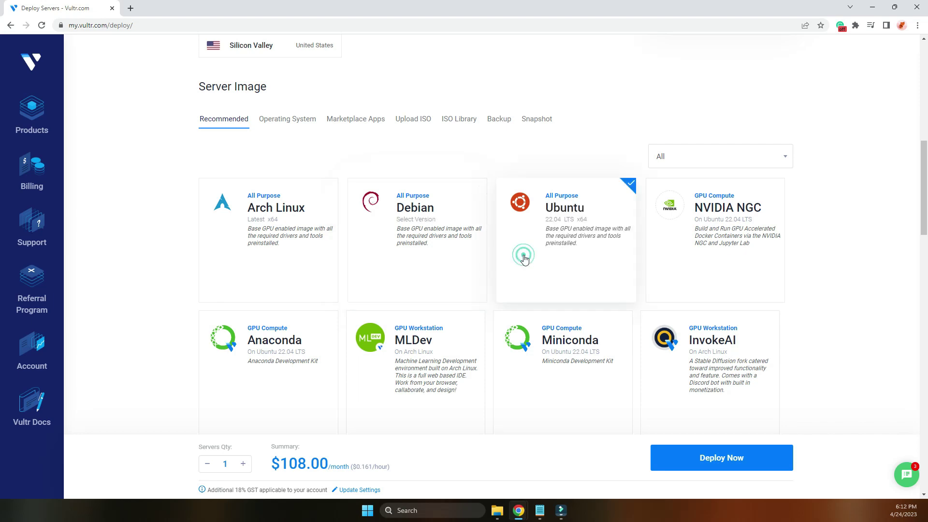
Review the GPU and location choices, and select the 1/7 GPU server size with 10 GB GPU RAM at $250/month
{"action": "scroll", "coordinate": [819, 244], "scroll_direction": "up", "scroll_amount": 6}
{"action": "scroll", "coordinate": [820, 242], "scroll_direction": "up", "scroll_amount": 3}
{"action": "scroll", "coordinate": [683, 255], "scroll_direction": "down", "scroll_amount": 3}
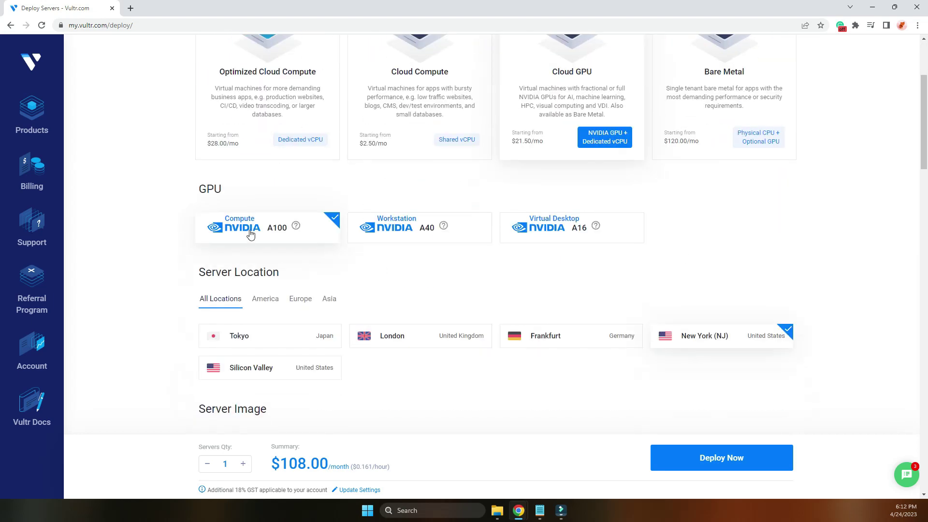
{"action": "scroll", "coordinate": [632, 261], "scroll_direction": "down", "scroll_amount": 7}
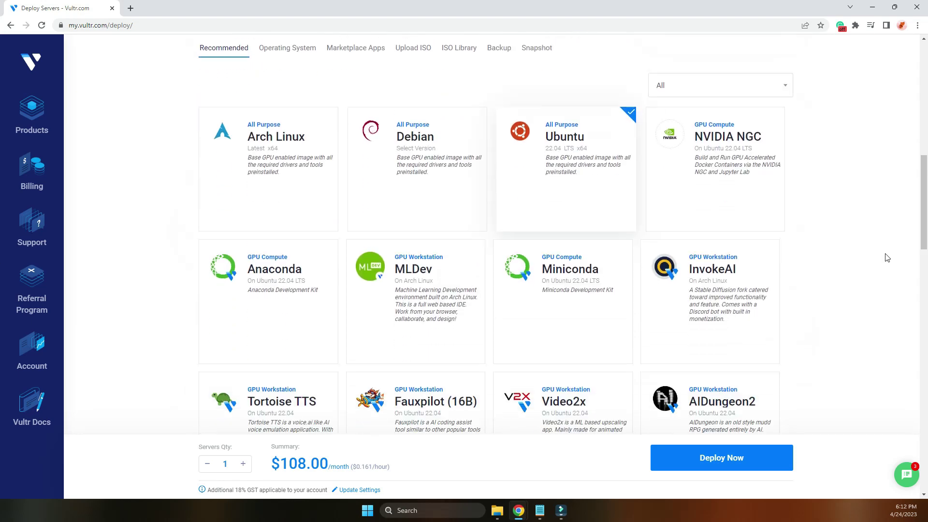
{"action": "scroll", "coordinate": [887, 257], "scroll_direction": "down", "scroll_amount": 11}
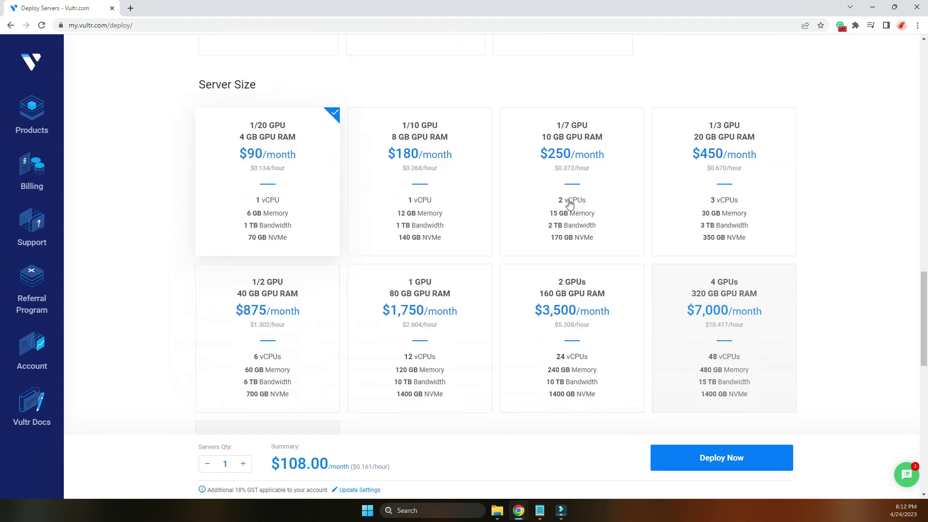
{"action": "left_click", "coordinate": [567, 188]}
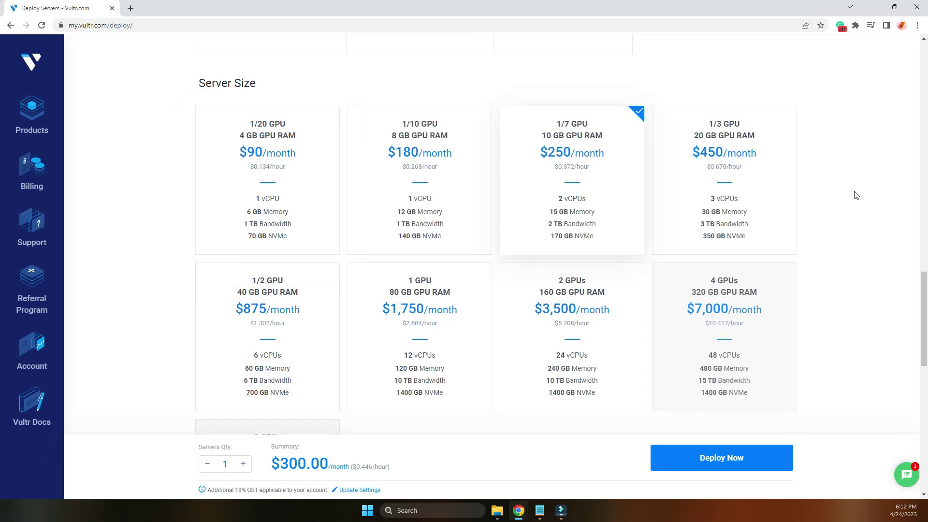
Turn off Auto Backups for the new server, acknowledging the risks
{"action": "scroll", "coordinate": [856, 195], "scroll_direction": "down", "scroll_amount": 8}
{"action": "left_click", "coordinate": [228, 284]}
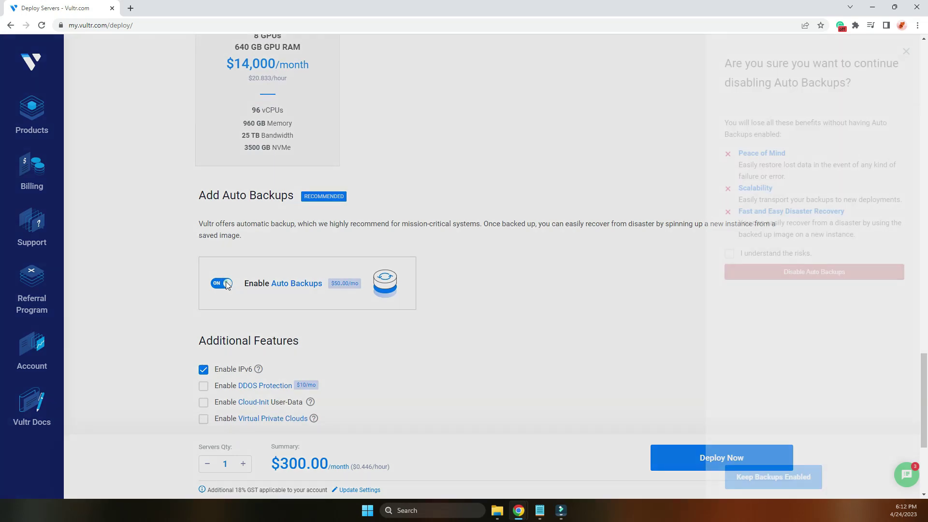
{"action": "left_click", "coordinate": [770, 252]}
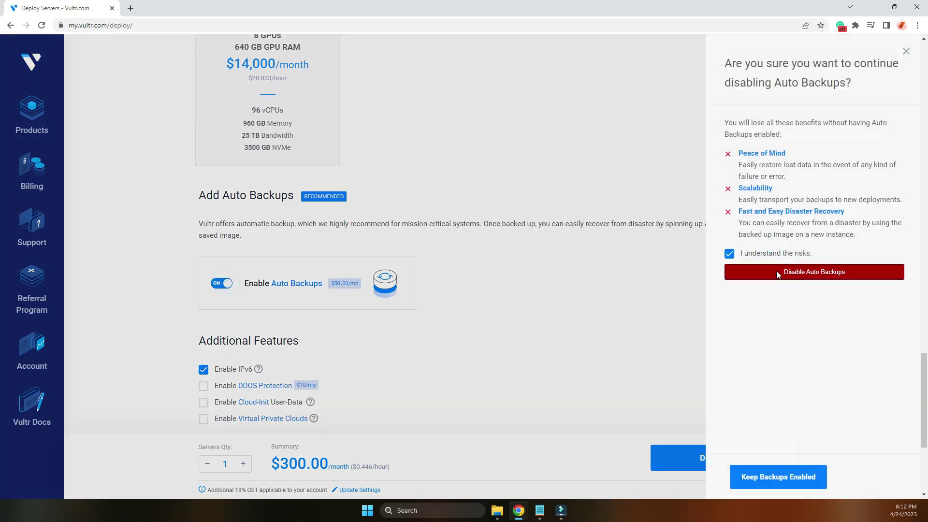
{"action": "left_click", "coordinate": [777, 274]}
{"action": "left_click", "coordinate": [584, 323]}
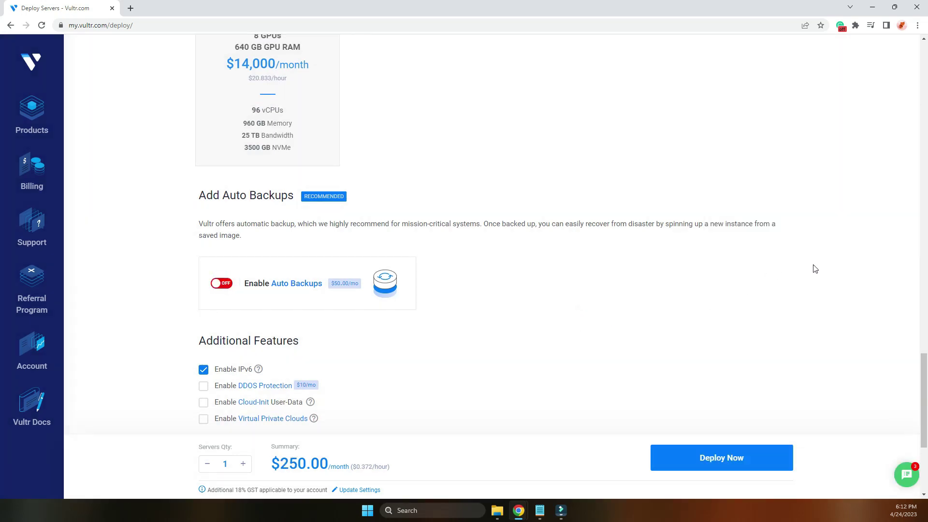
Set the server hostname and label to GPU-Server and deploy the server
{"action": "scroll", "coordinate": [828, 260], "scroll_direction": "down", "scroll_amount": 4}
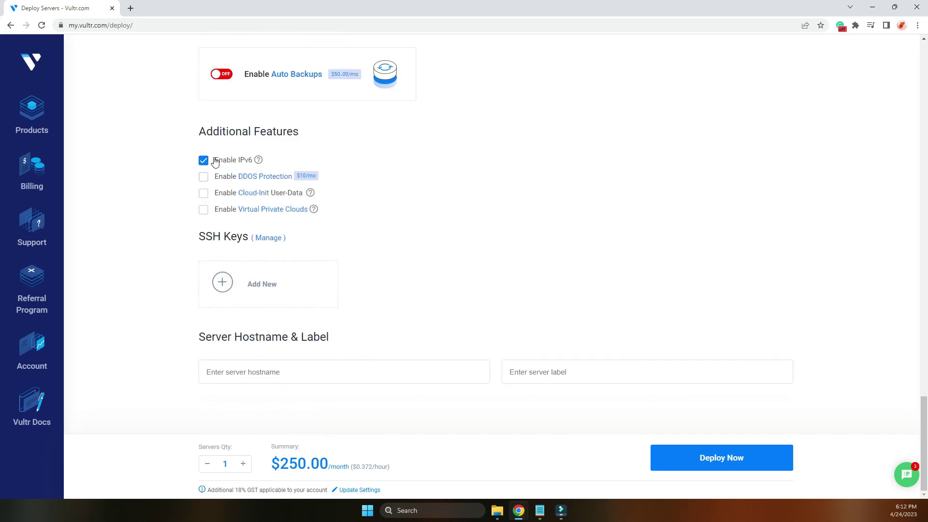
{"action": "left_click", "coordinate": [312, 371]}
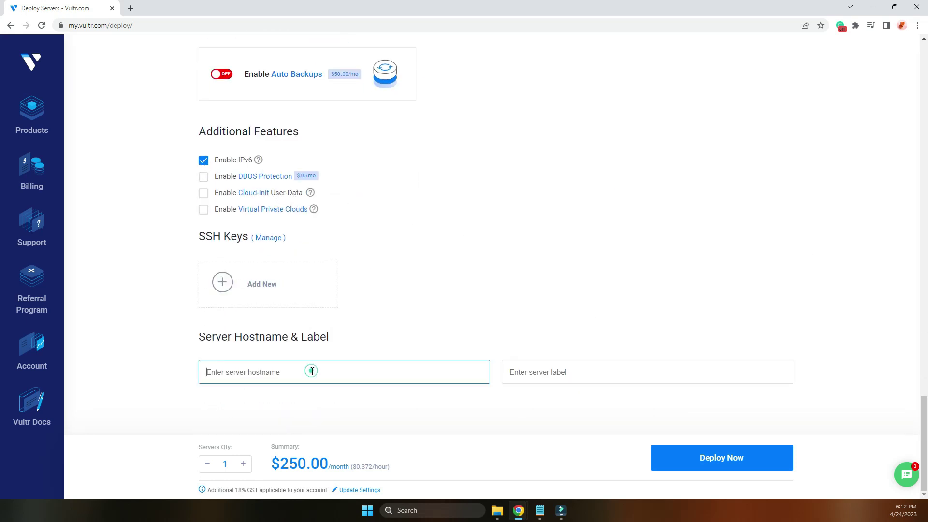
{"action": "type", "text": "GPU-Server"}
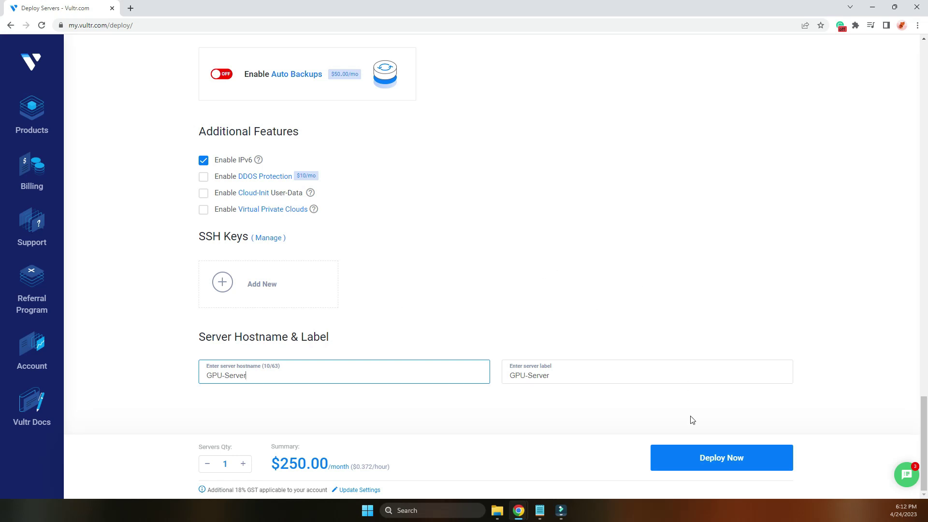
{"action": "left_click", "coordinate": [729, 457]}
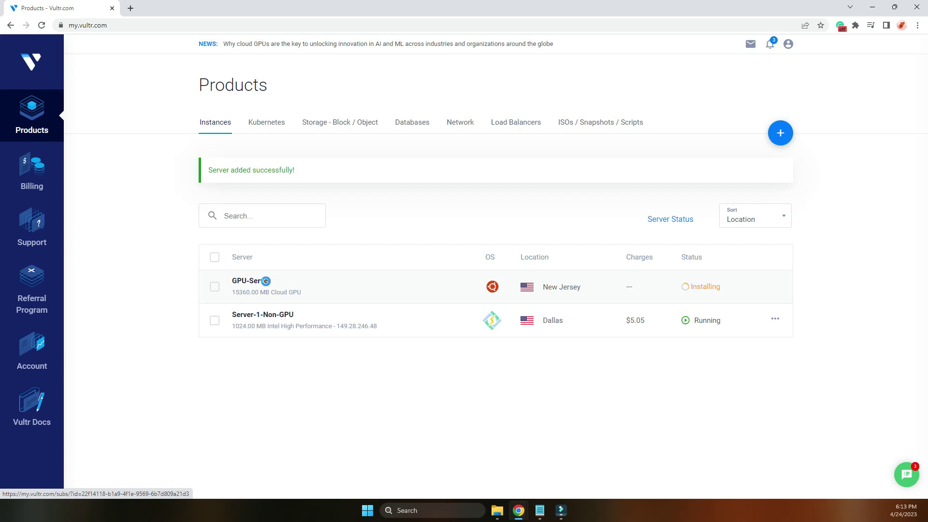
Open the GPU-Server details and check its installation progress in the console, closing the console window when done
{"action": "left_click", "coordinate": [319, 375]}
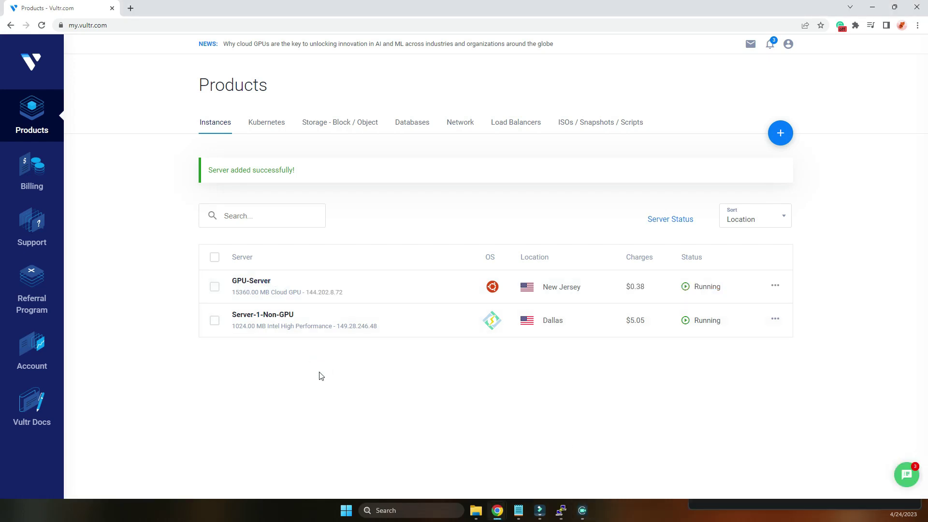
{"action": "left_click", "coordinate": [260, 282]}
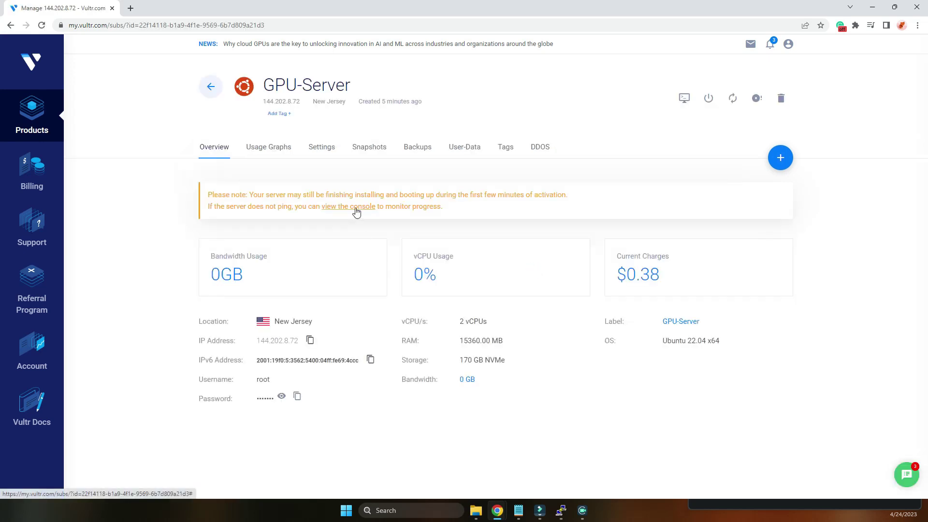
{"action": "left_click", "coordinate": [356, 211]}
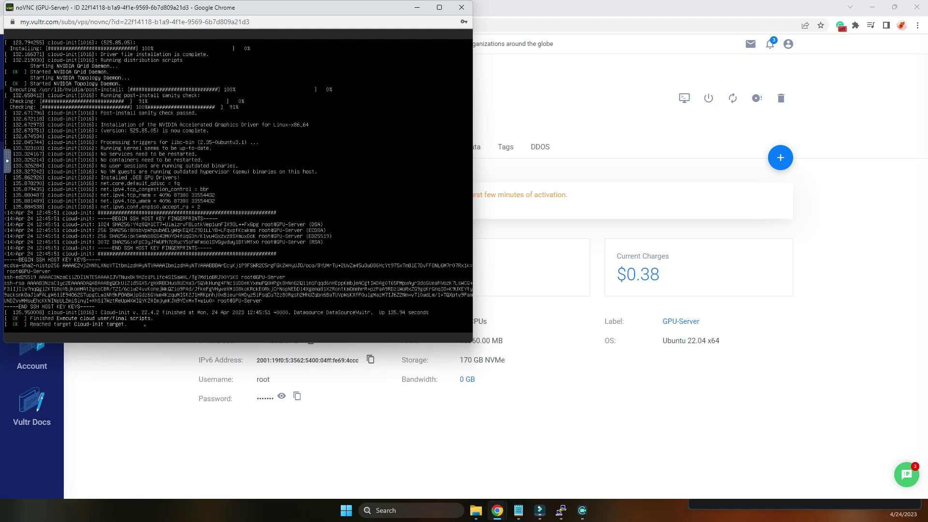
{"action": "left_click", "coordinate": [461, 7]}
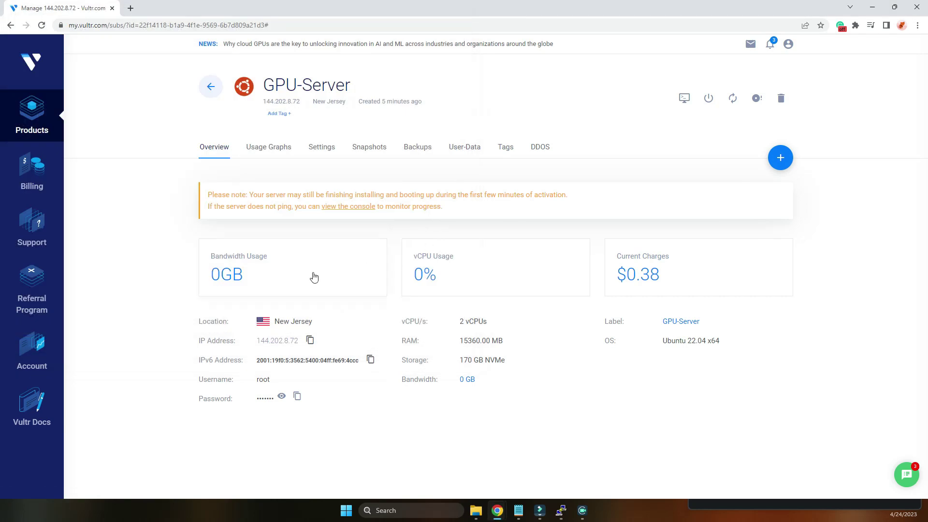
{"action": "left_click", "coordinate": [310, 340]}
{"action": "left_click", "coordinate": [560, 510]}
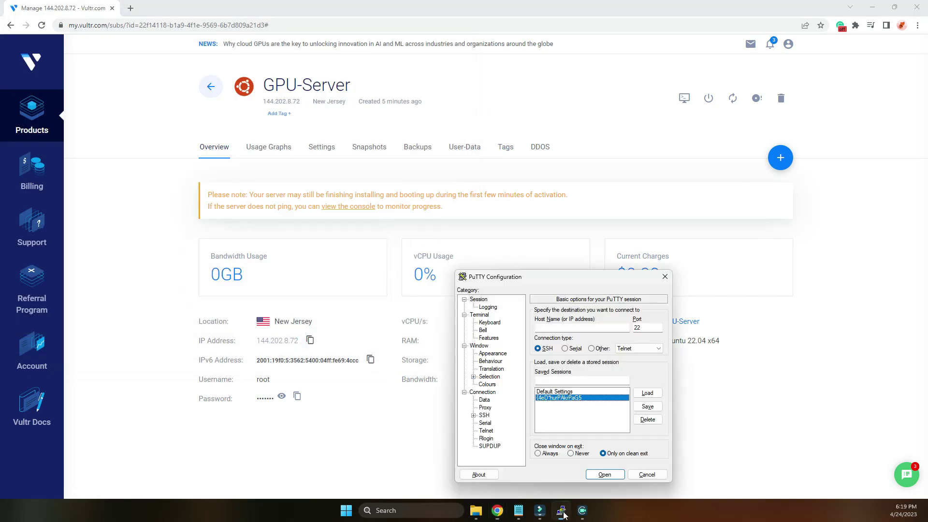
{"action": "type", "text": "root@"}
{"action": "key", "text": "ctrl+v"}
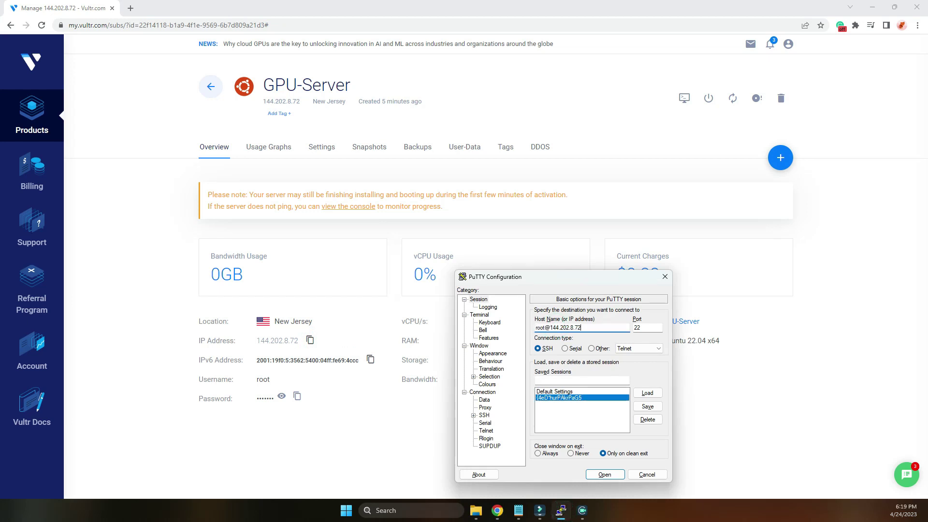
Save the PuTTY connection settings as a session named Nvidia and open the SSH connection to the server
{"action": "left_click_drag", "start_coordinate": [572, 276], "coordinate": [608, 147]}
{"action": "left_click", "coordinate": [608, 251]}
{"action": "type", "text": "Nvidia"}
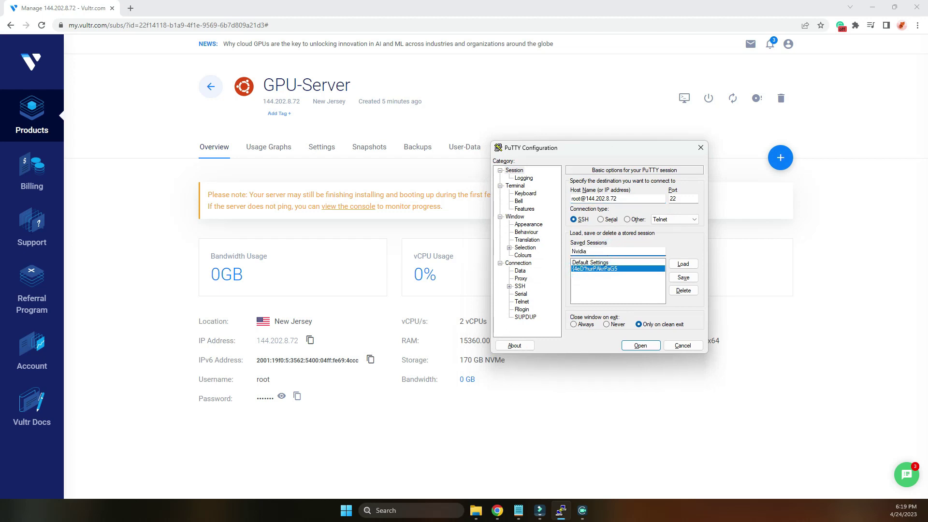
{"action": "left_click", "coordinate": [683, 277]}
{"action": "left_click", "coordinate": [588, 269]}
{"action": "left_click", "coordinate": [587, 269]}
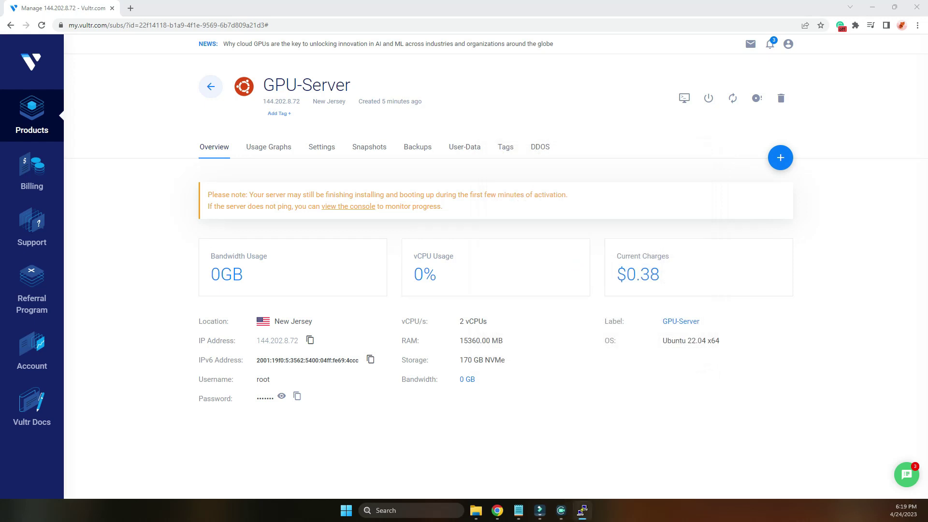
Copy the root password from the GPU-Server details and enter it at the SSH password prompt to log in
{"action": "left_click_drag", "start_coordinate": [555, 141], "coordinate": [654, 124]}
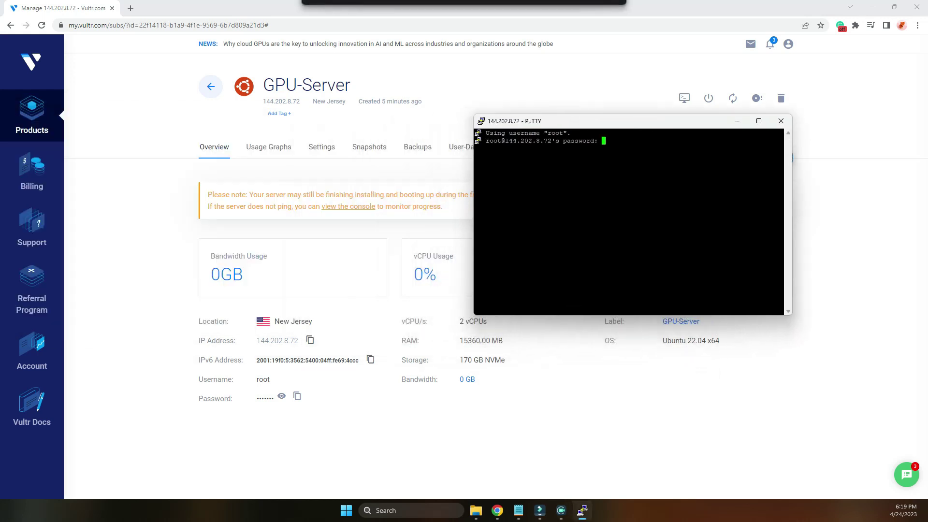
{"action": "left_click", "coordinate": [297, 397]}
{"action": "key", "text": "alt+Tab"}
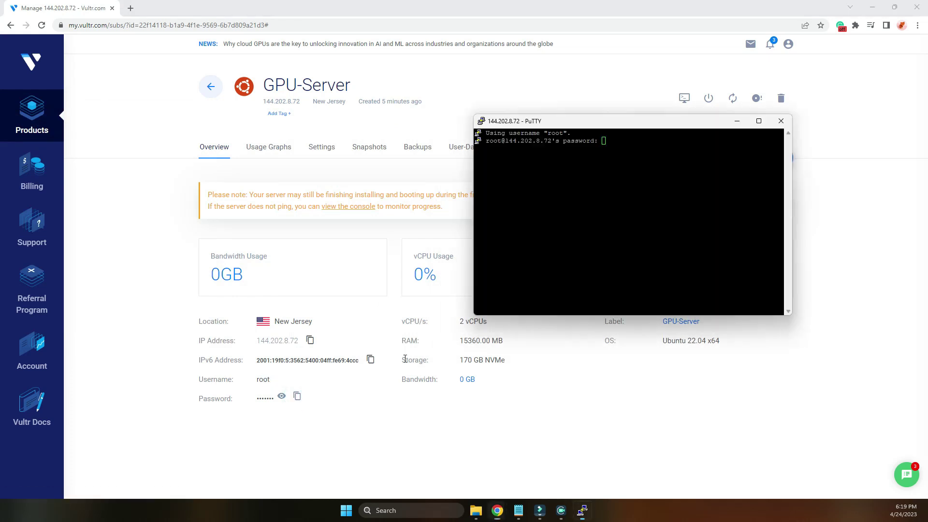
{"action": "key", "text": "Return"}
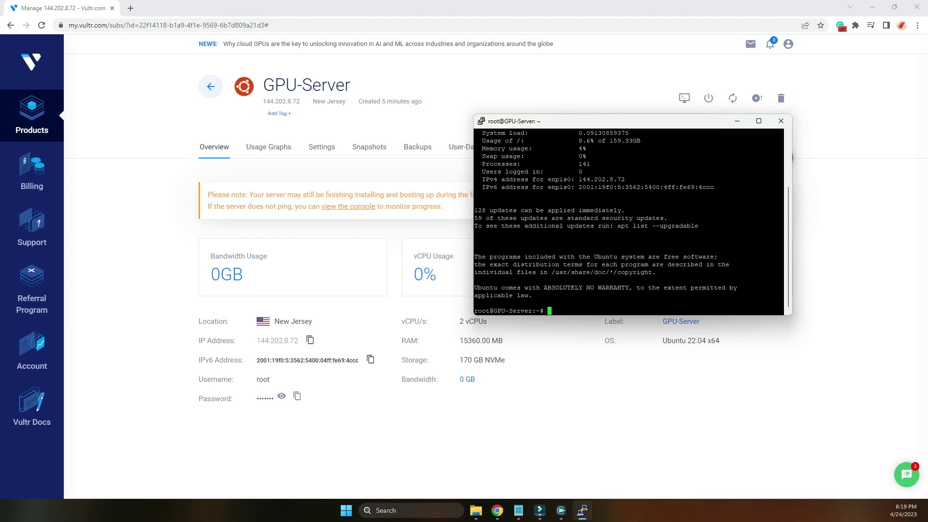
Run the prepared command from the notes installing git-lfs, aria2, axel, fastapi and markupsafe==2.0.1, cloning AUTOMATIC1111/stable-diffusion-webui and allowing port 7860
{"action": "left_click", "coordinate": [518, 510]}
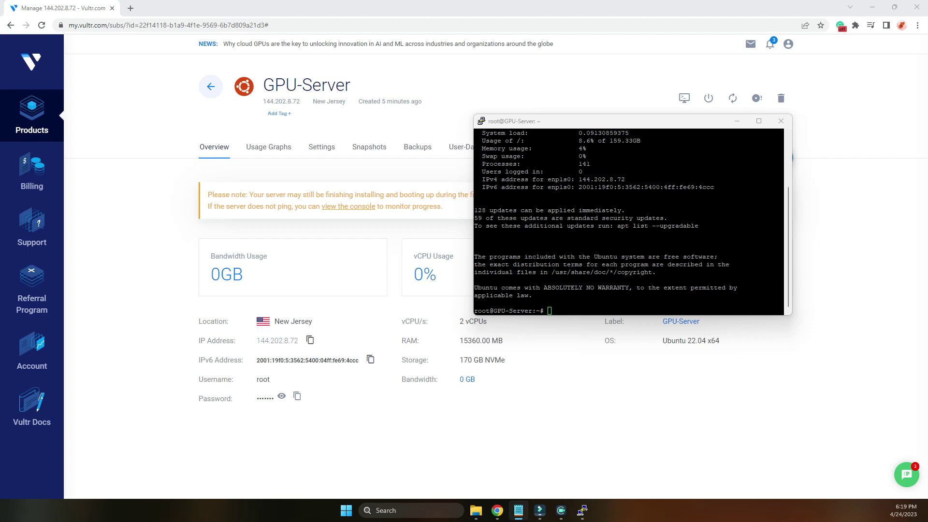
{"action": "right_click", "coordinate": [697, 232]}
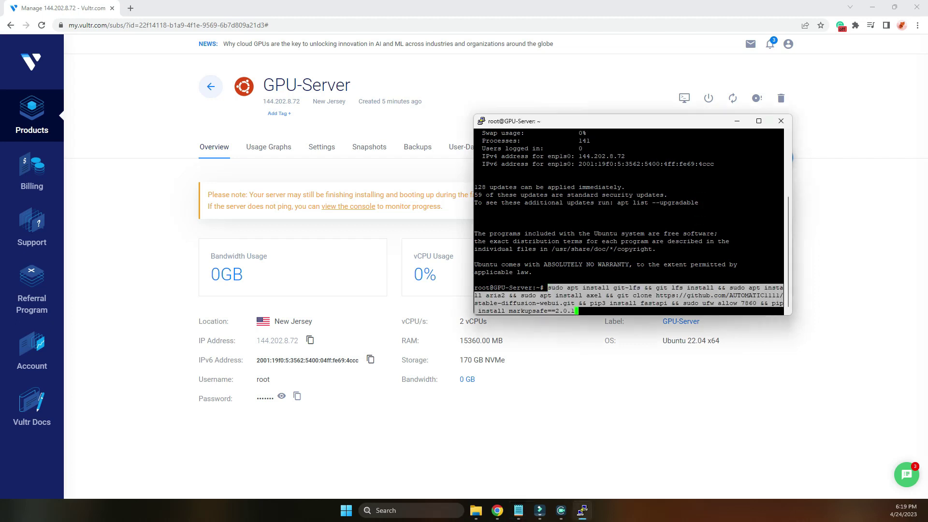
{"action": "key", "text": "Return"}
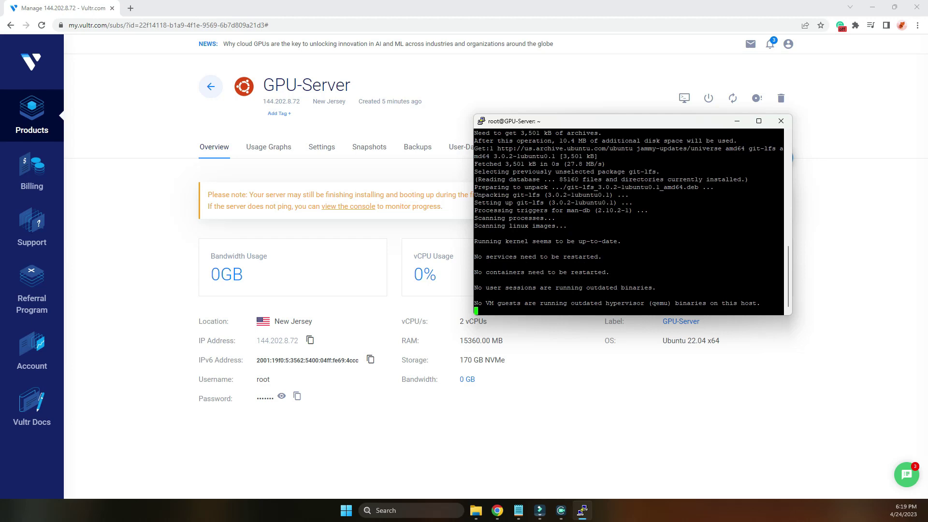
{"action": "key", "text": "Return"}
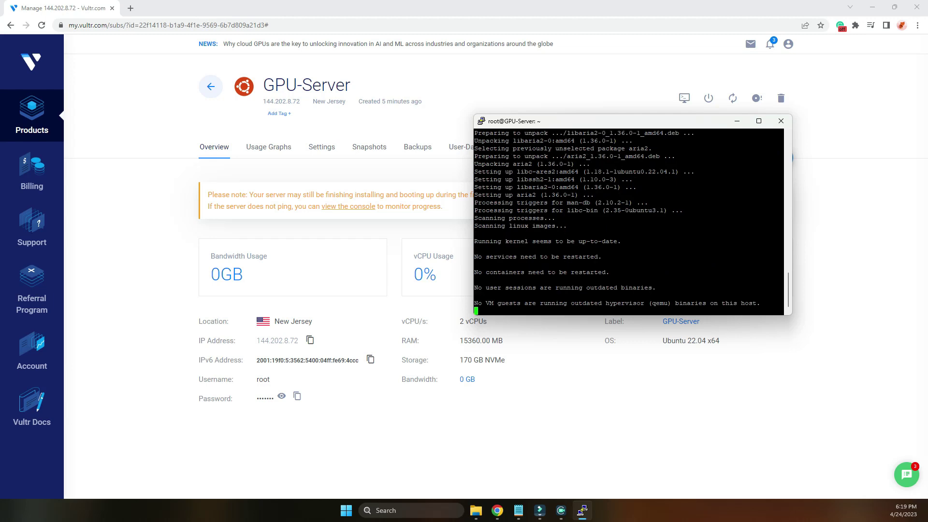
Enlarge the terminal window to show more output and bring up a fresh command prompt
{"action": "left_click_drag", "start_coordinate": [473, 112], "coordinate": [223, 14]}
{"action": "left_click", "coordinate": [622, 193]}
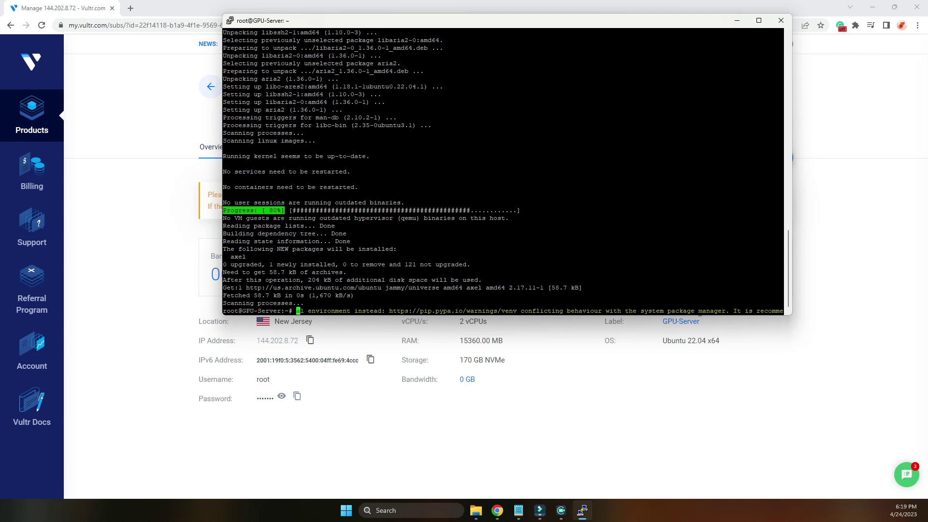
{"action": "left_click_drag", "start_coordinate": [702, 315], "coordinate": [701, 377]}
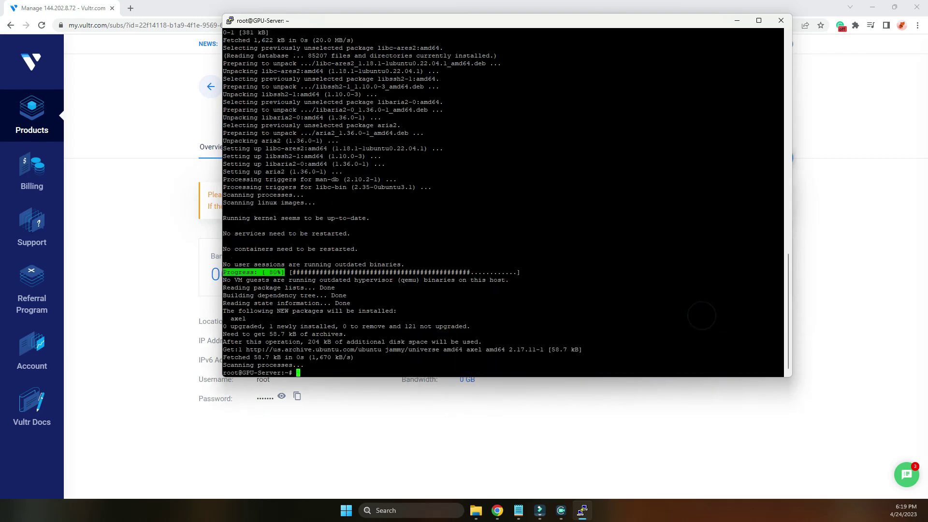
{"action": "left_click", "coordinate": [676, 328]}
{"action": "left_click", "coordinate": [594, 314]}
{"action": "left_click", "coordinate": [595, 314]}
{"action": "key", "text": "Return"}
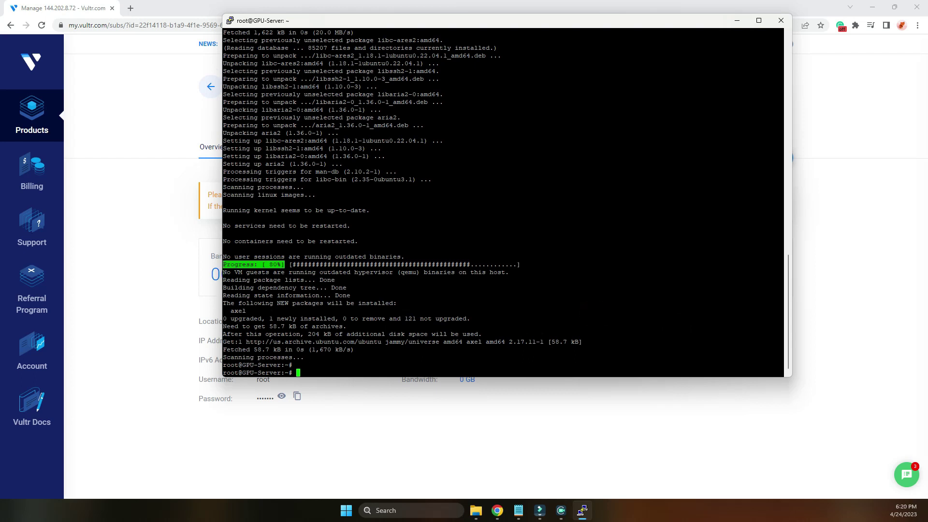
List the contents of the server's home directory with dir
{"action": "key", "text": "alt+Tab"}
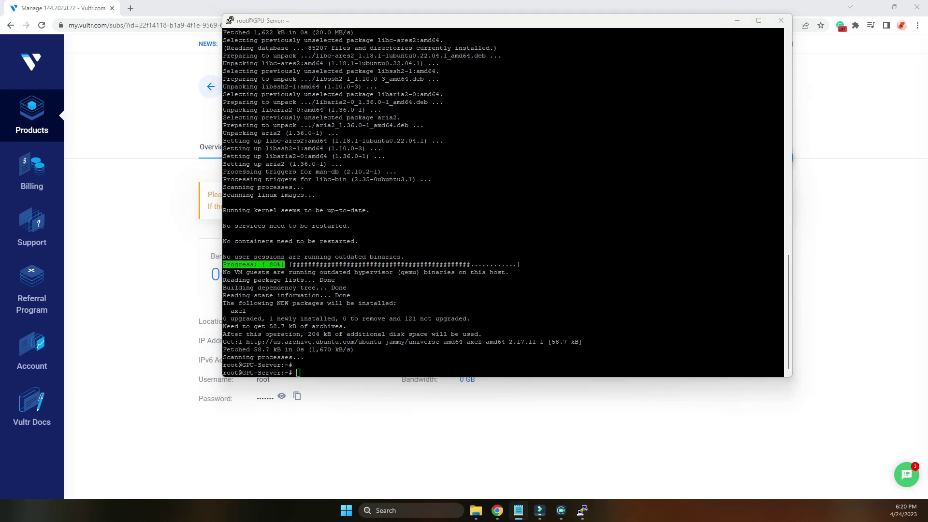
{"action": "left_click", "coordinate": [493, 302]}
{"action": "type", "text": "dir"}
{"action": "key", "text": "Return"}
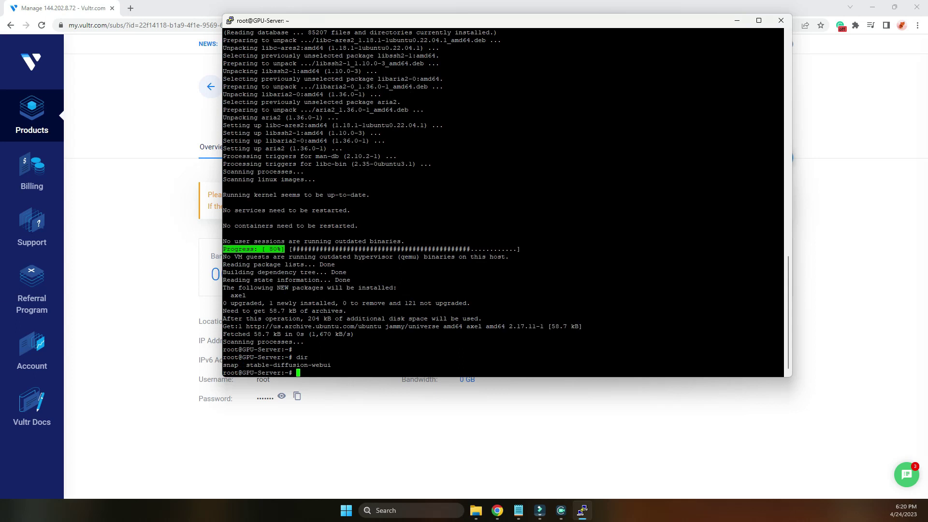
Change to the ~/stable-diffusion-webui directory using the cd command from the notes and list its contents
{"action": "key", "text": "alt+Tab"}
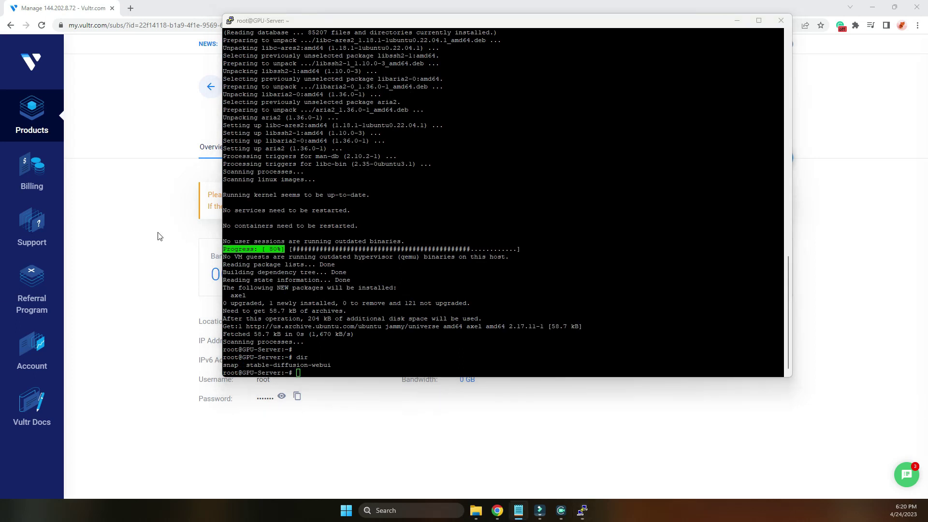
{"action": "key", "text": "alt+Tab"}
{"action": "right_click", "coordinate": [597, 254]}
{"action": "key", "text": "Return"}
{"action": "type", "text": "dir"}
{"action": "key", "text": "Return"}
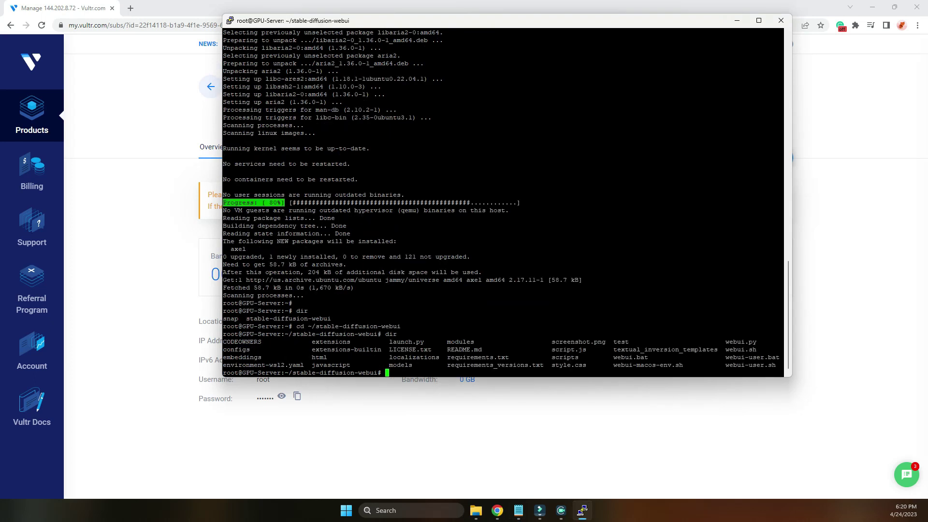
Change to the models directory and list its contents with dir
{"action": "type", "text": "cd models"}
{"action": "key", "text": "Return"}
{"action": "type", "text": "dr"}
{"action": "key", "text": "BackSpace"}
{"action": "key", "text": "BackSpace"}
{"action": "type", "text": "dir"}
{"action": "key", "text": "Return"}
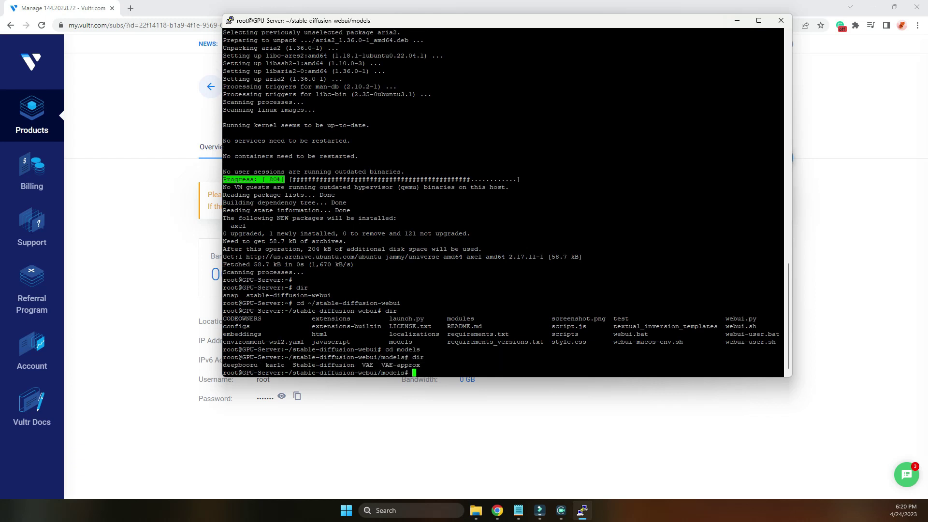
Change to the Stable-diffusion directory inside models and list its contents
{"action": "left_click_drag", "start_coordinate": [355, 365], "coordinate": [294, 365]}
{"action": "key", "text": "ctrl+c"}
{"action": "left_click", "coordinate": [465, 362]}
{"action": "type", "text": "cd"}
{"action": "right_click", "coordinate": [466, 363]}
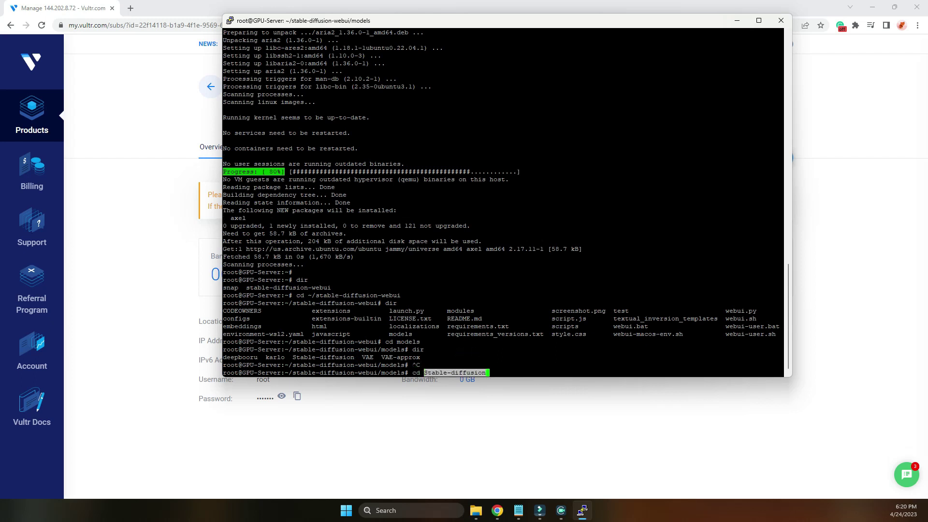
{"action": "key", "text": "Return"}
{"action": "type", "text": "dir"}
{"action": "key", "text": "Return"}
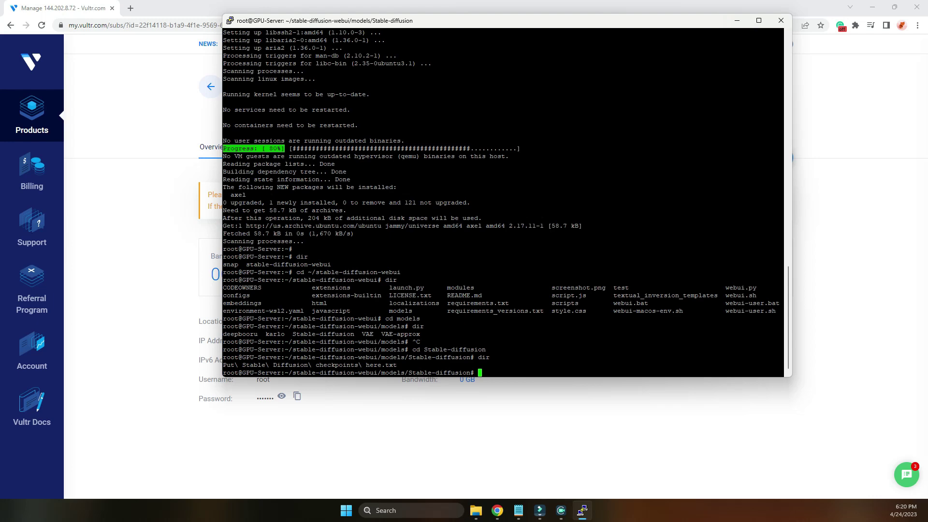
Switch to the Civitai page in Chrome and copy the download link address of the henmix_real v2.3 model
{"action": "key", "text": "alt+Tab"}
{"action": "key", "text": "alt+Tab"}
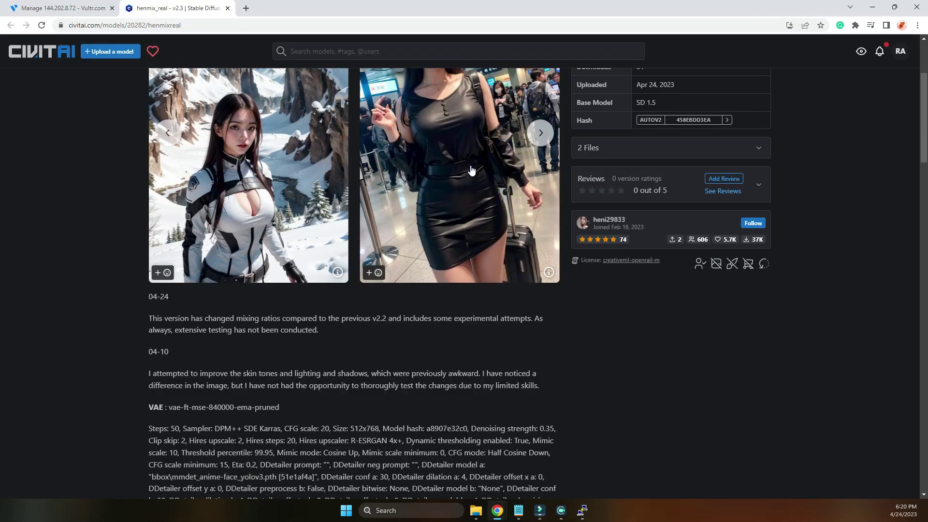
{"action": "scroll", "coordinate": [670, 152], "scroll_direction": "up", "scroll_amount": 3}
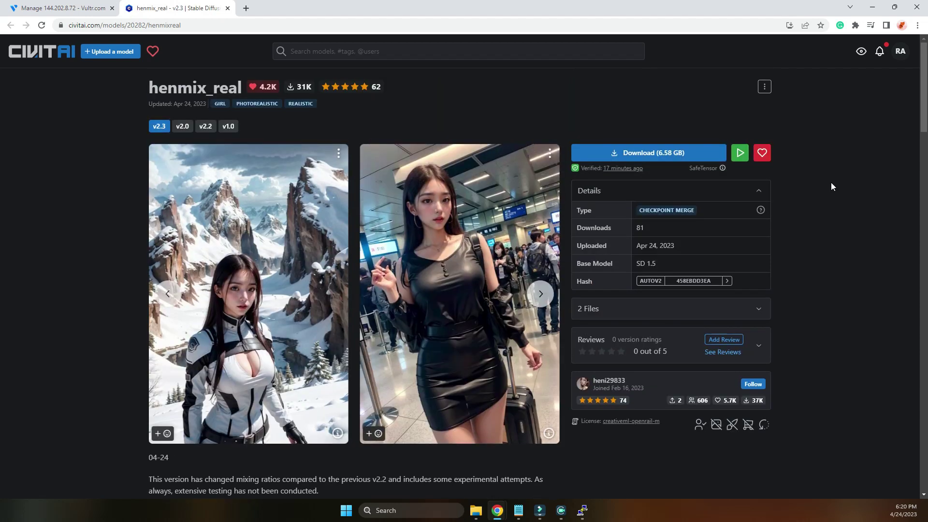
{"action": "right_click", "coordinate": [676, 162]}
{"action": "left_click", "coordinate": [709, 215]}
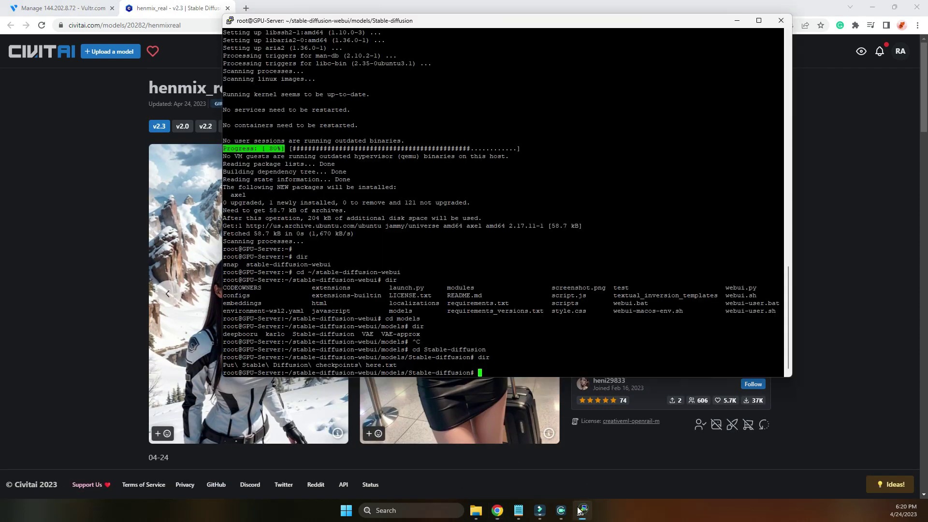
{"action": "left_click", "coordinate": [582, 510]}
{"action": "left_click", "coordinate": [558, 353]}
{"action": "type", "text": "axel -n 8 '"}
{"action": "key", "text": "shift+Insert"}
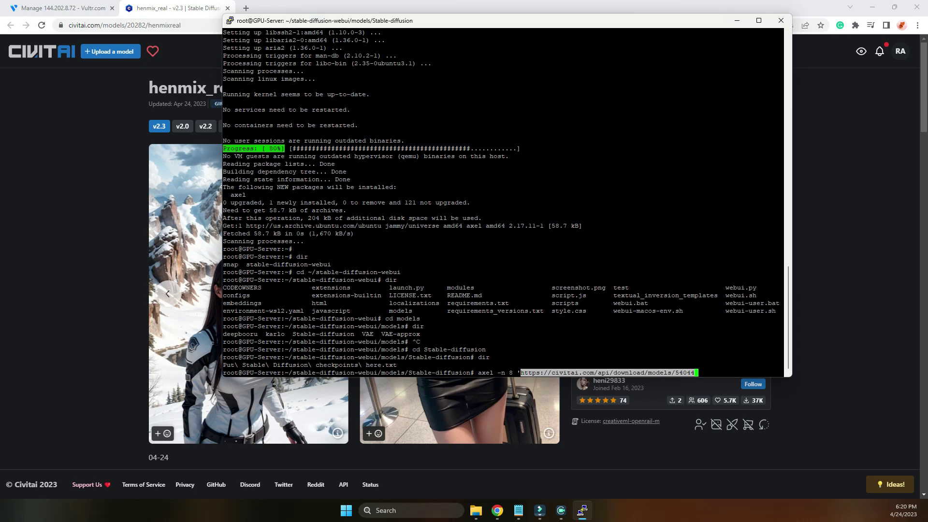
{"action": "type", "text": "'"}
{"action": "key", "text": "Return"}
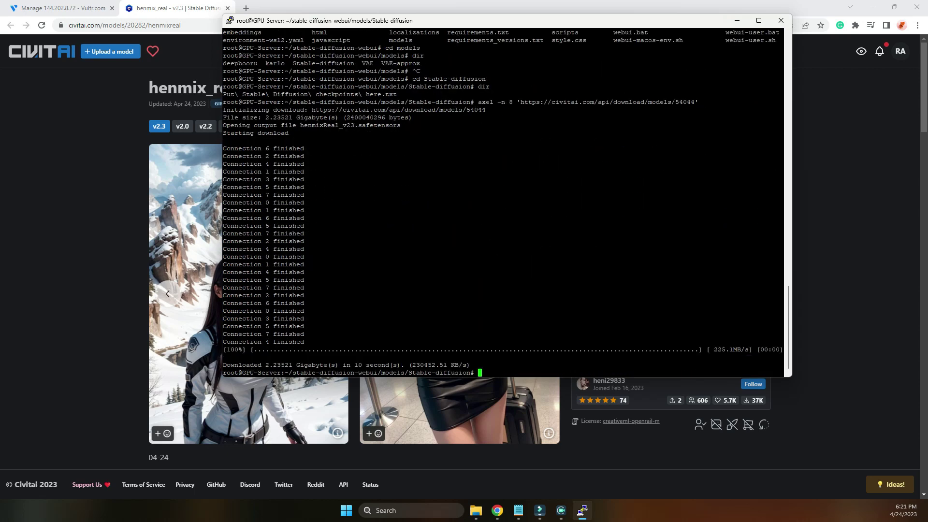
Clear the terminal and change to ~/stable-diffusion-webui/models/VAE using the cd command from the notes
{"action": "left_click", "coordinate": [519, 511]}
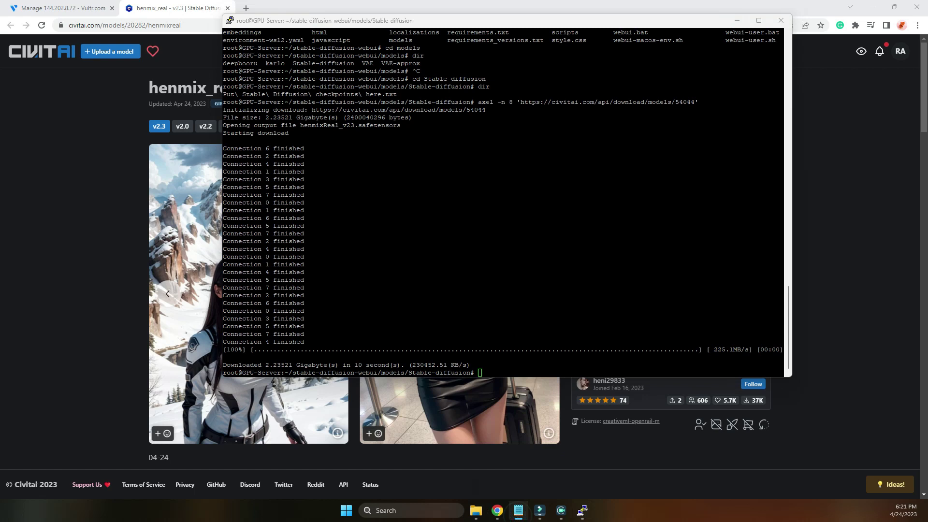
{"action": "left_click", "coordinate": [434, 213]}
{"action": "type", "text": "clear"}
{"action": "key", "text": "Return"}
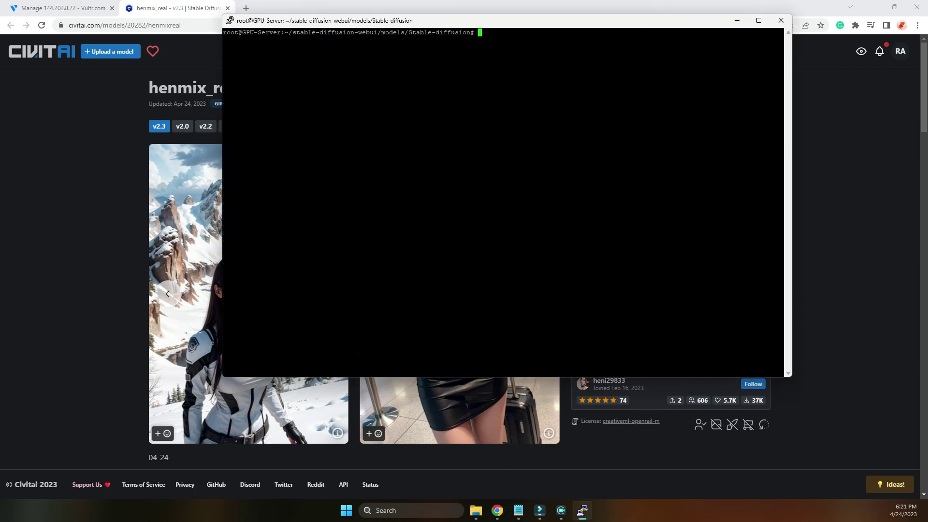
{"action": "key", "text": "alt+Tab"}
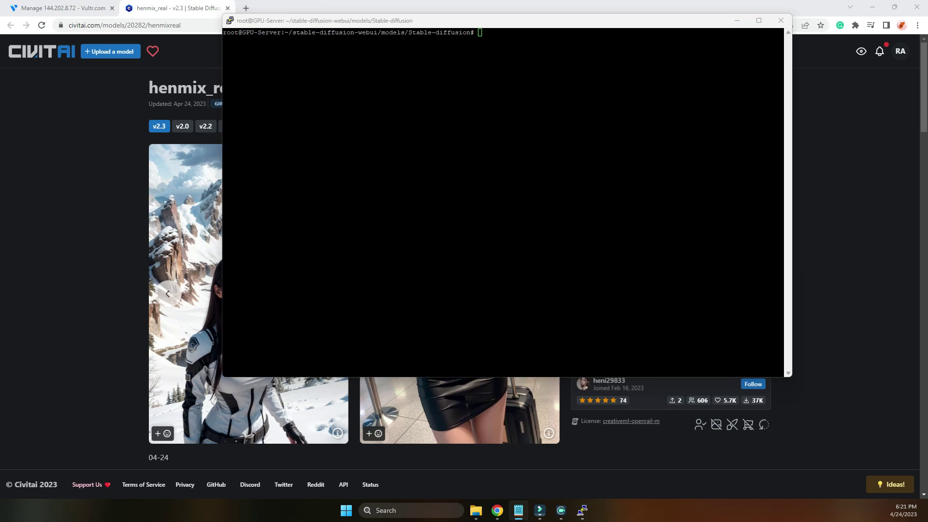
{"action": "key", "text": "alt+Tab"}
{"action": "right_click", "coordinate": [522, 129]}
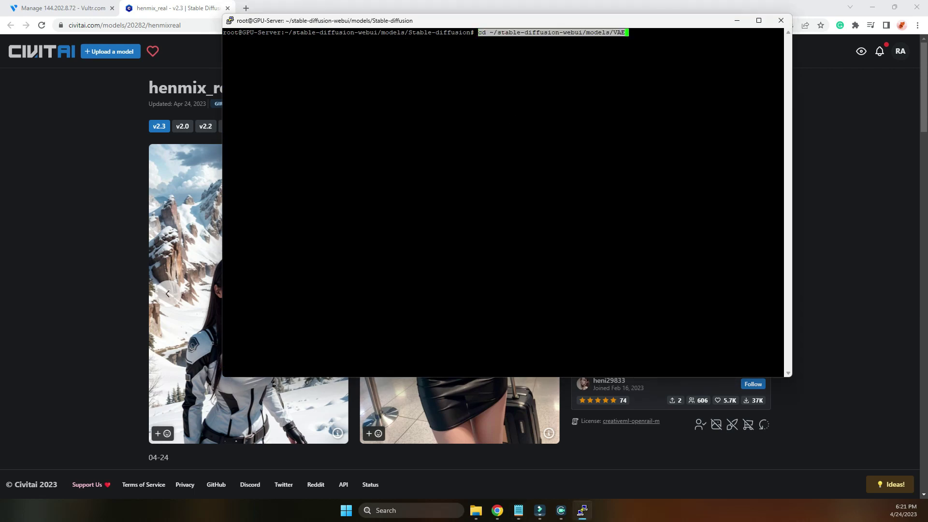
{"action": "key", "text": "Return"}
Switch to the henmix_real page in Chrome and search it for "vae" to identify the VAE the model uses
{"action": "left_click", "coordinate": [861, 300]}
{"action": "scroll", "coordinate": [861, 300], "scroll_direction": "down", "scroll_amount": 7}
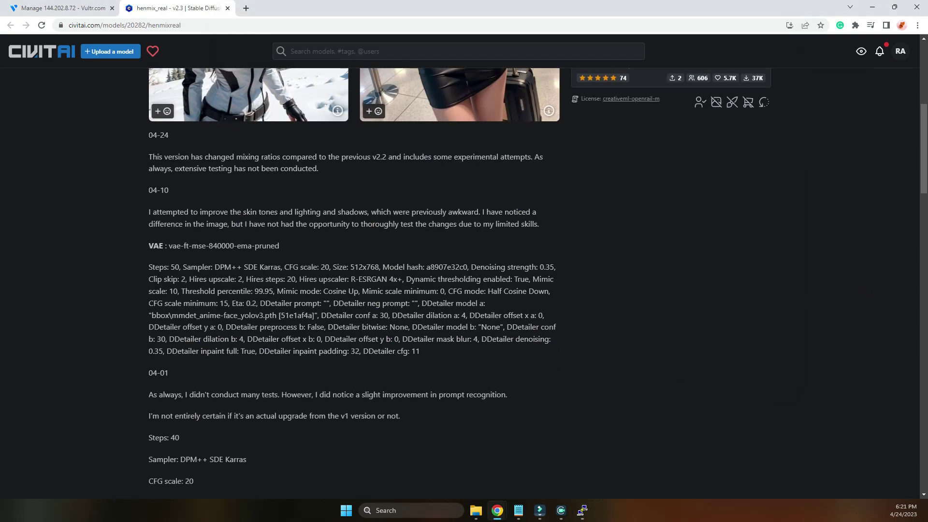
{"action": "scroll", "coordinate": [299, 225], "scroll_direction": "down", "scroll_amount": 7}
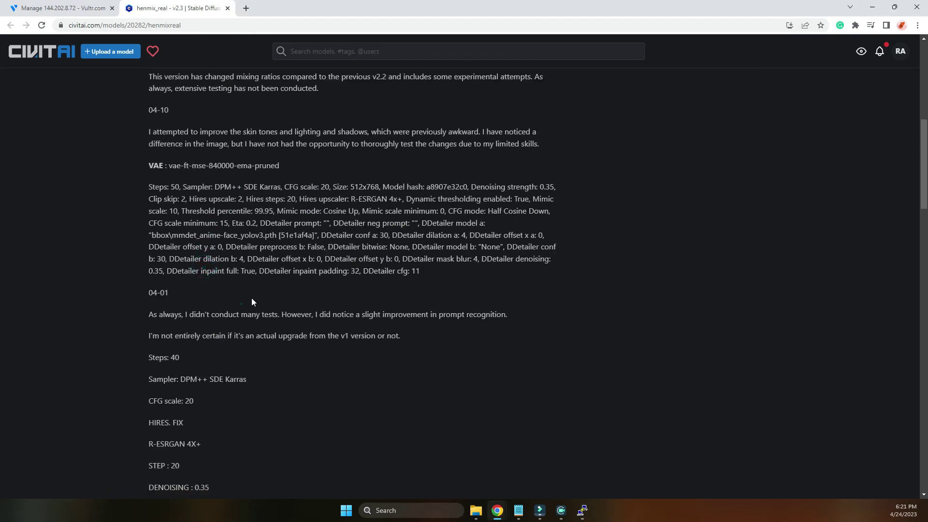
{"action": "scroll", "coordinate": [254, 296], "scroll_direction": "down", "scroll_amount": 4}
{"action": "scroll", "coordinate": [341, 277], "scroll_direction": "down", "scroll_amount": 6}
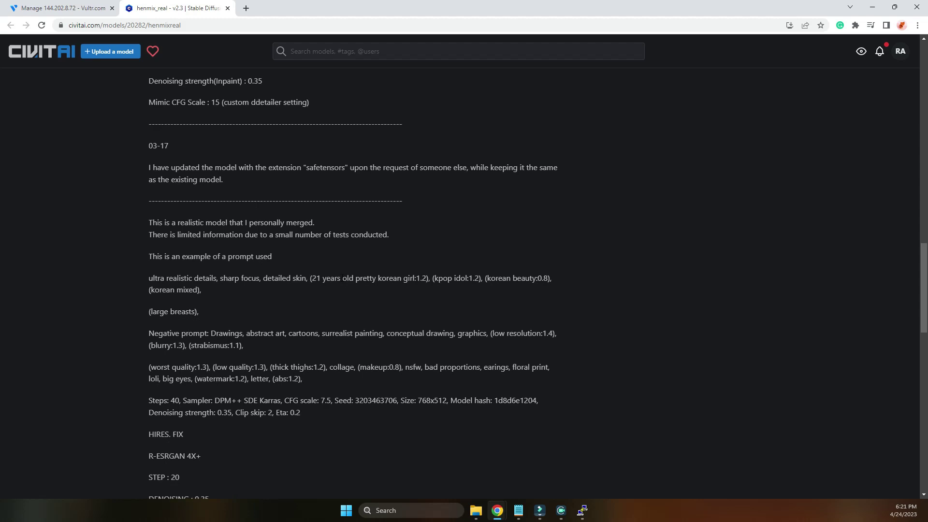
{"action": "scroll", "coordinate": [341, 278], "scroll_direction": "down", "scroll_amount": 4}
{"action": "scroll", "coordinate": [341, 278], "scroll_direction": "up", "scroll_amount": 20}
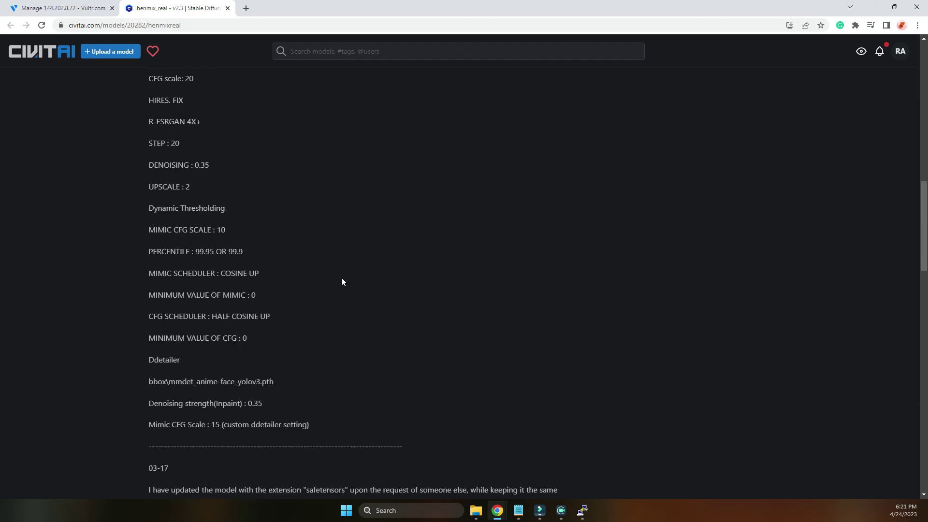
{"action": "scroll", "coordinate": [341, 277], "scroll_direction": "down", "scroll_amount": 8}
{"action": "key", "text": "ctrl+f"}
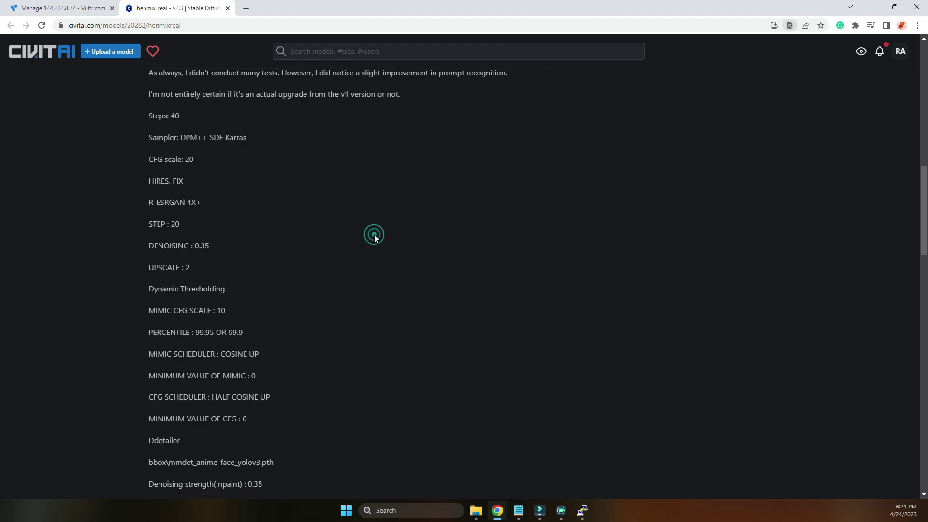
{"action": "type", "text": "vae"}
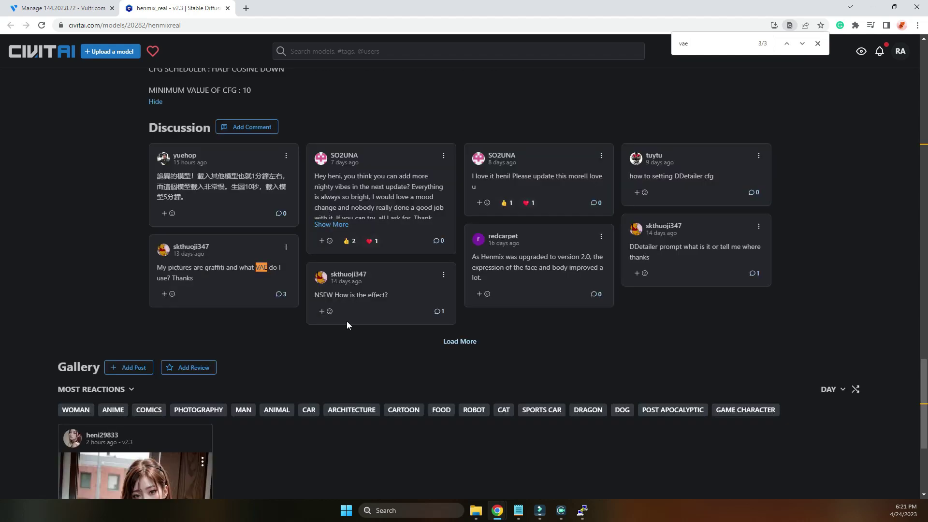
{"action": "left_click", "coordinate": [802, 44]}
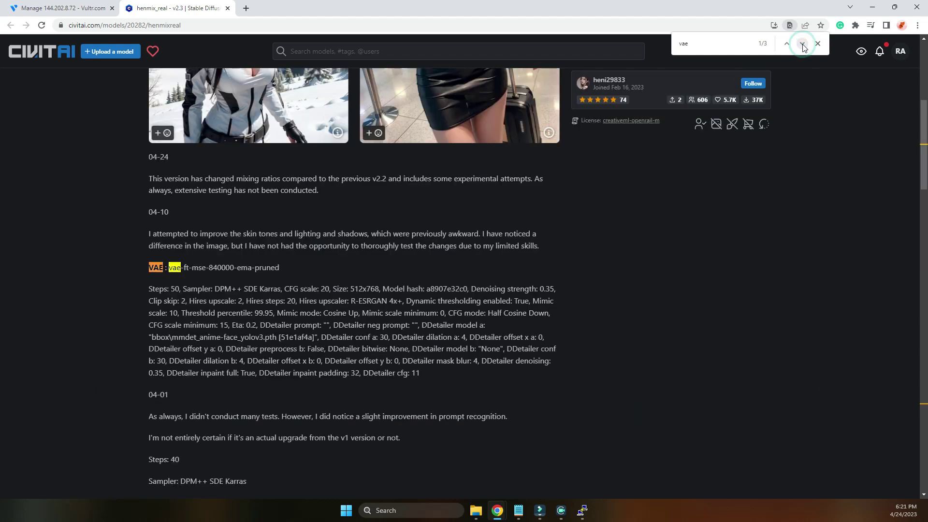
Highlight the VAE name vae-ft-mse-840000-ema-pruned in the 04-10 notes of the henmix_real page
{"action": "left_click", "coordinate": [224, 279]}
{"action": "left_click_drag", "start_coordinate": [283, 268], "coordinate": [174, 268]}
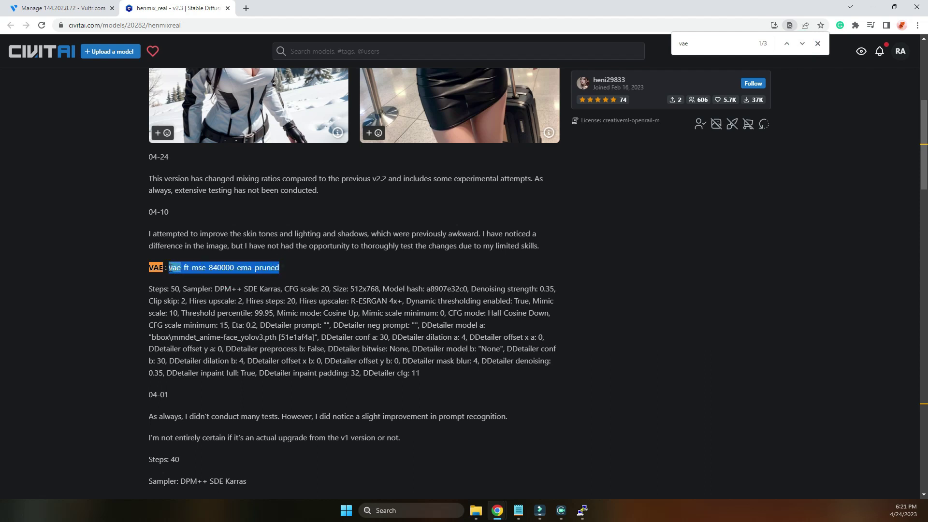
{"action": "left_click", "coordinate": [309, 266]}
{"action": "left_click_drag", "start_coordinate": [309, 266], "coordinate": [169, 268]}
{"action": "left_click", "coordinate": [296, 265]}
{"action": "left_click", "coordinate": [266, 266]}
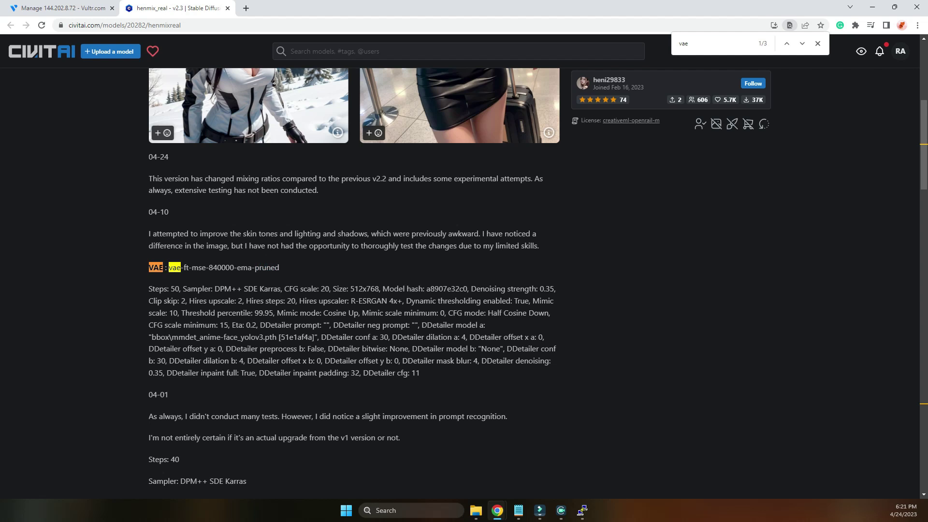
Switch to the PuTTY terminal, download vae-ft-mse-840000-ema-pruned.safetensors from Hugging Face with aria2c -x 4, and list the VAE folder
{"action": "key", "text": "alt+Tab"}
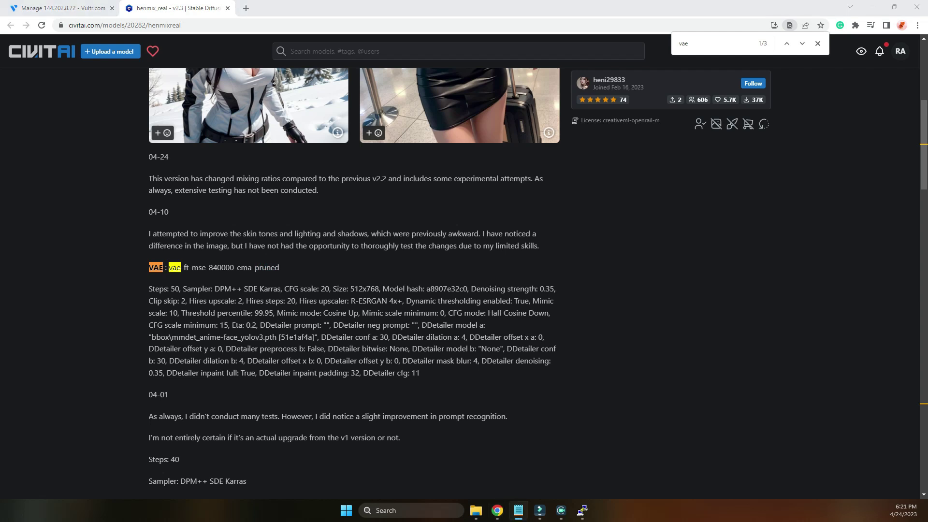
{"action": "left_click", "coordinate": [582, 510]}
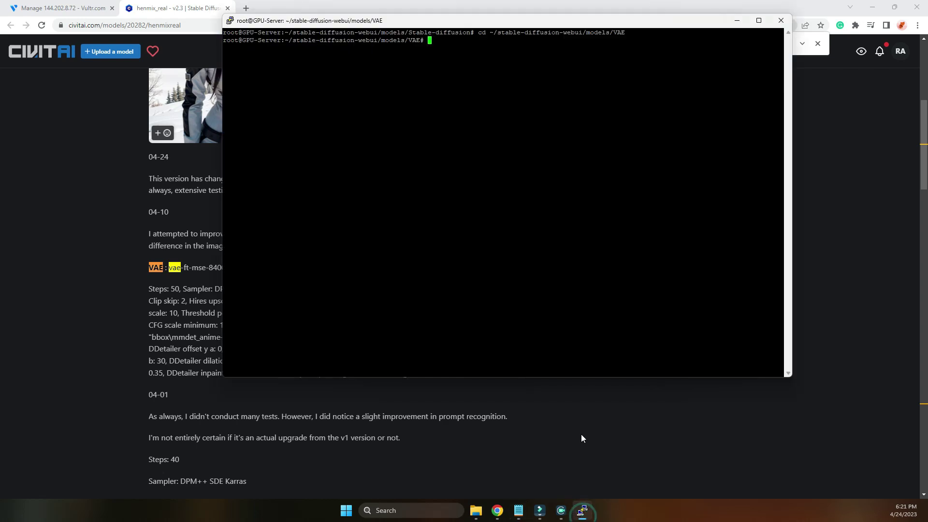
{"action": "type", "text": "aria2c -x 4 -o vae-ft-mse-840000-ema-pruned.safetensors 'https://huggingface.co/stabilityai/sd-vae-ft-mse-original/resolve/main/vae-ft-mse-840000-ema-pruned.safetensors'"}
{"action": "key", "text": "Return"}
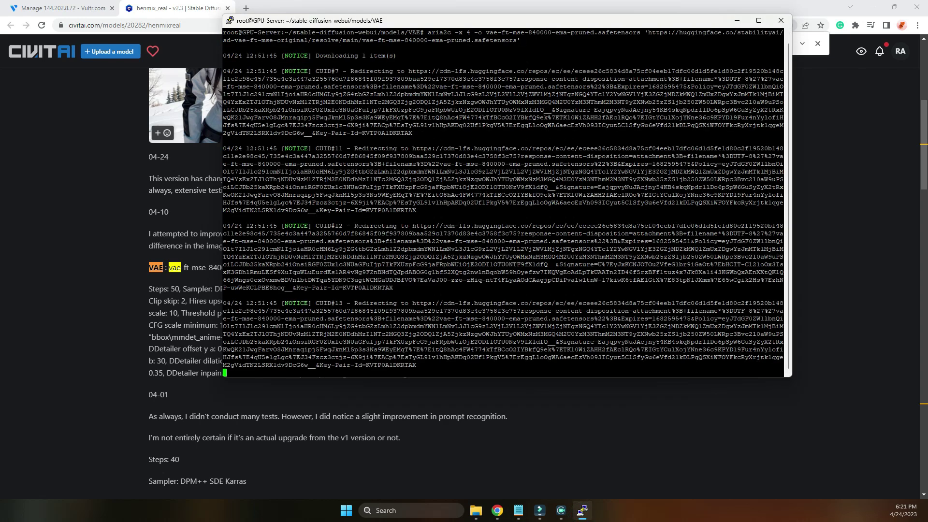
{"action": "type", "text": "dir"}
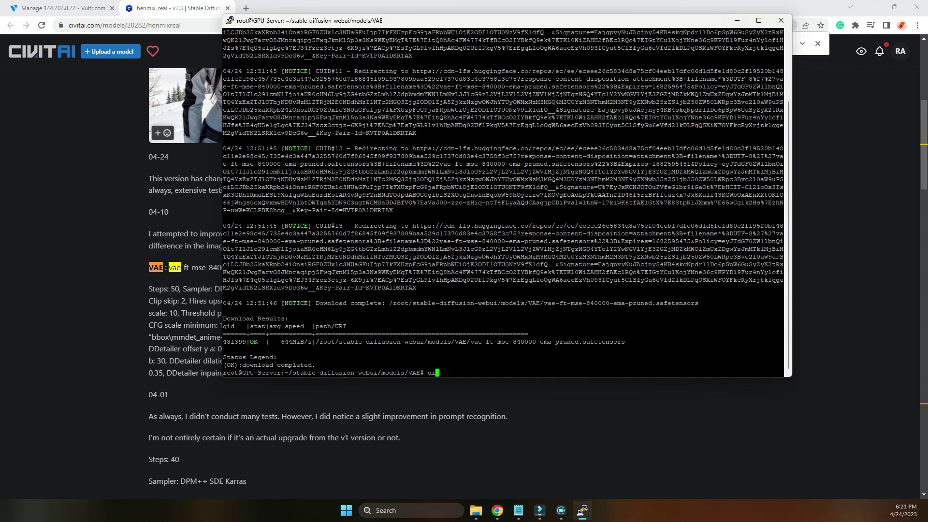
{"action": "key", "text": "Return"}
Leave the VAE folder for the home directory and clear the terminal
{"action": "type", "text": "cd "}
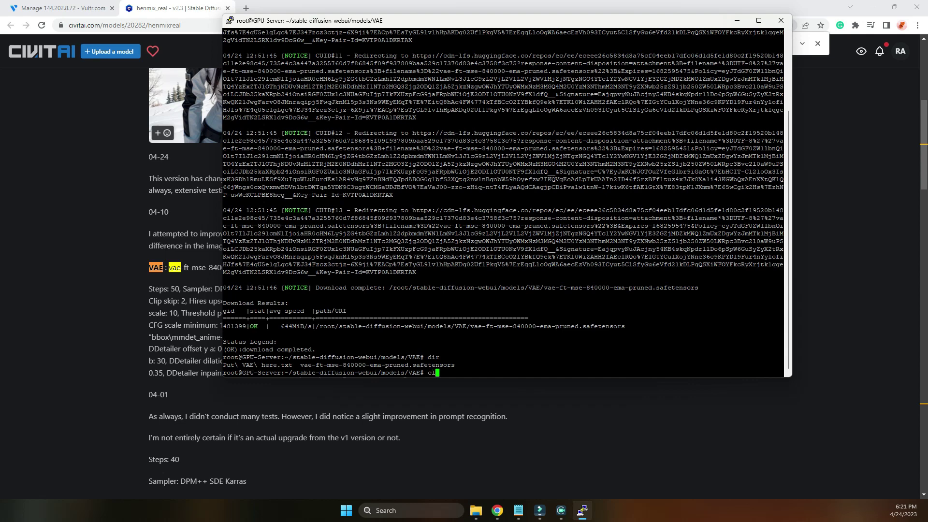
{"action": "type", "text": "\\"}
{"action": "key", "text": "Return"}
{"action": "key", "text": "Return"}
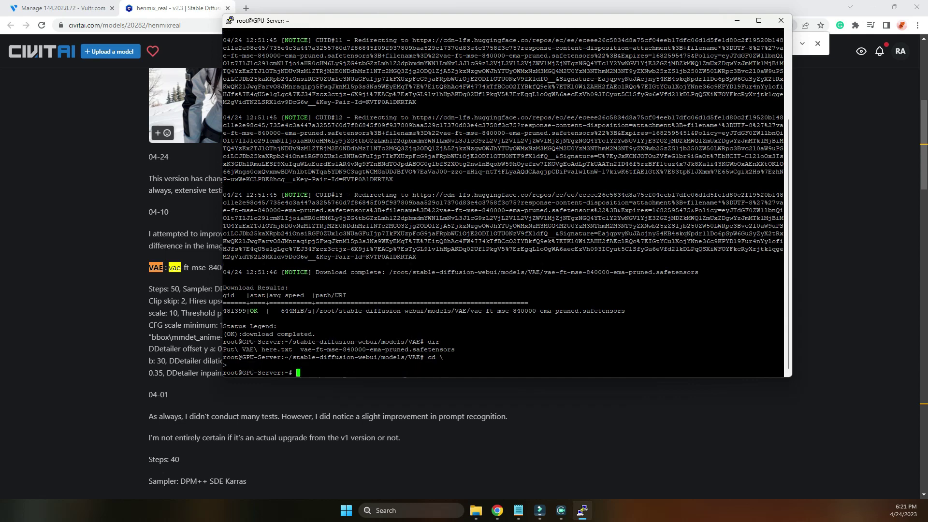
{"action": "type", "text": "clear"}
{"action": "key", "text": "Return"}
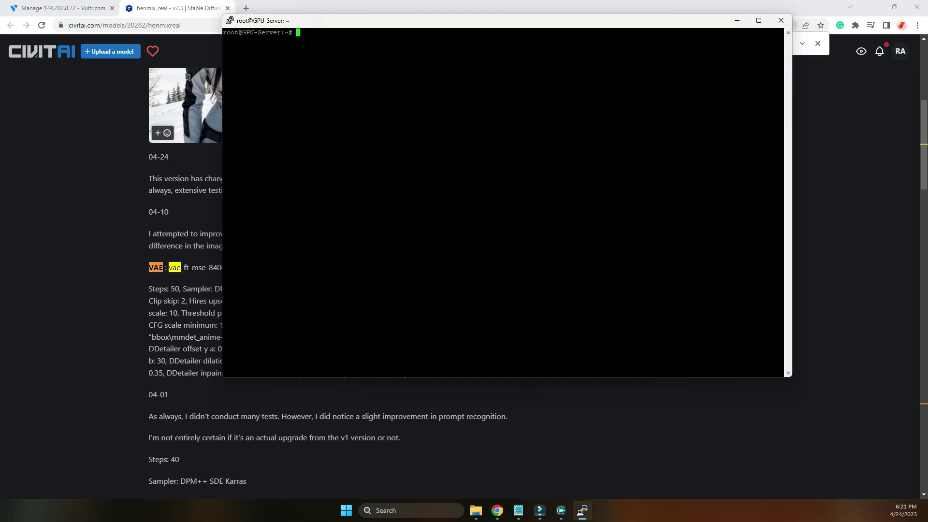
Start a tmux session for Stable Diffusion using the command from the notes
{"action": "key", "text": "super+3"}
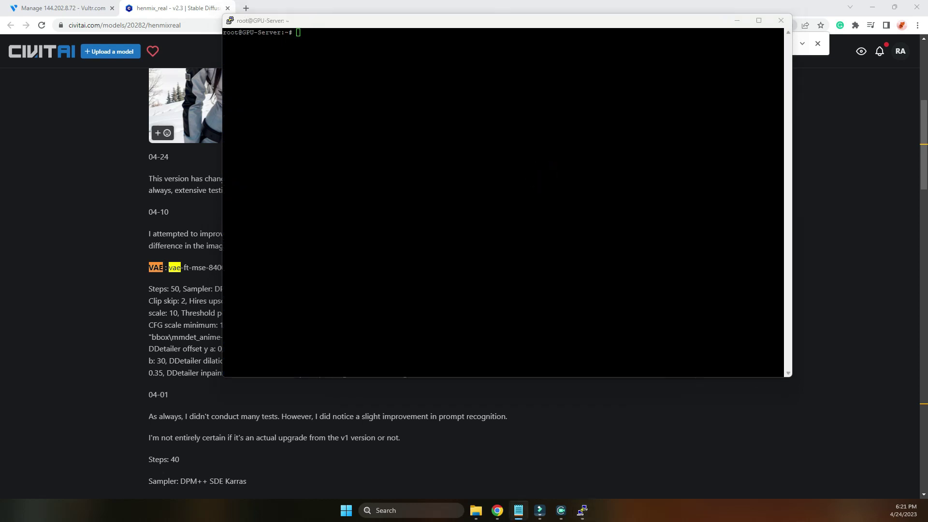
{"action": "left_click", "coordinate": [573, 158]}
{"action": "right_click", "coordinate": [574, 157]}
{"action": "key", "text": "Return"}
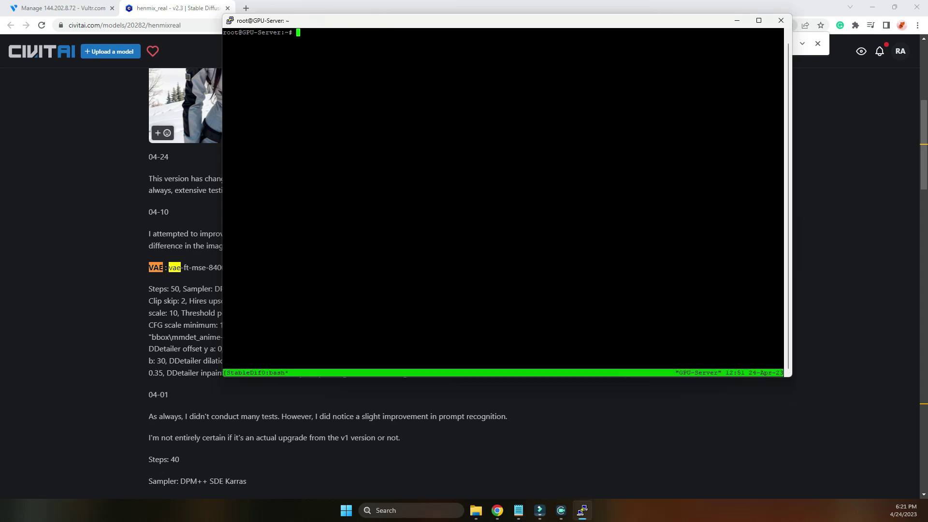
Change to ~/stable-diffusion-webui and run python3 launch.py --listen --xformers --enable-insecure-extension-access
{"action": "key", "text": "super+3"}
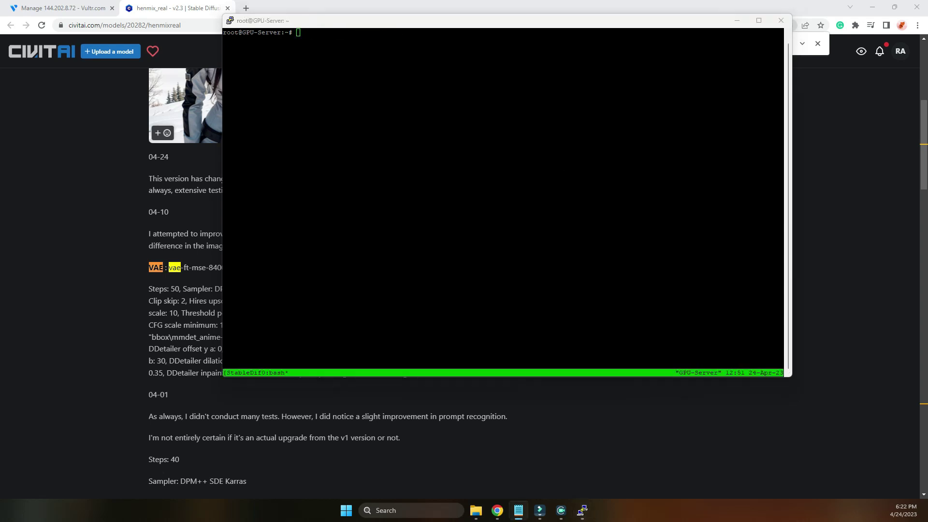
{"action": "left_click", "coordinate": [535, 95]}
{"action": "right_click", "coordinate": [535, 95]}
{"action": "key", "text": "Return"}
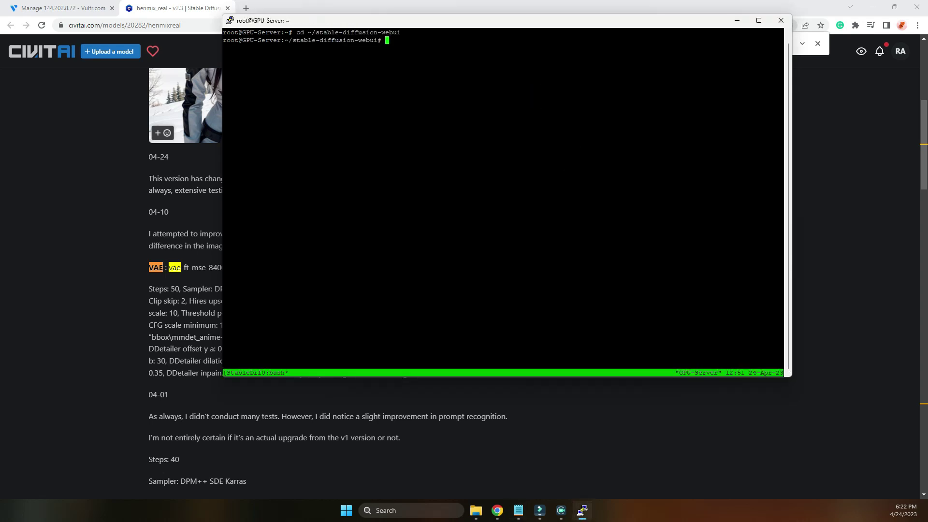
{"action": "key", "text": "super+3"}
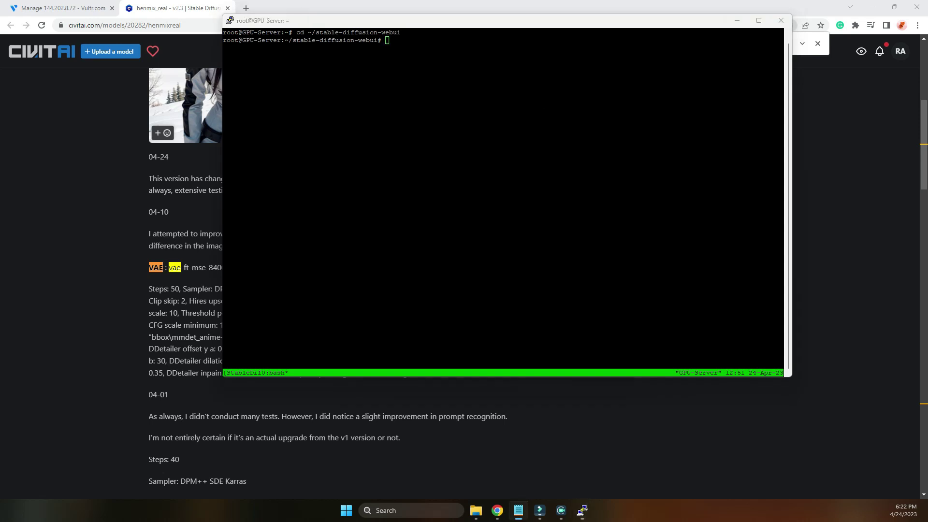
{"action": "left_click", "coordinate": [471, 165]}
{"action": "right_click", "coordinate": [472, 165]}
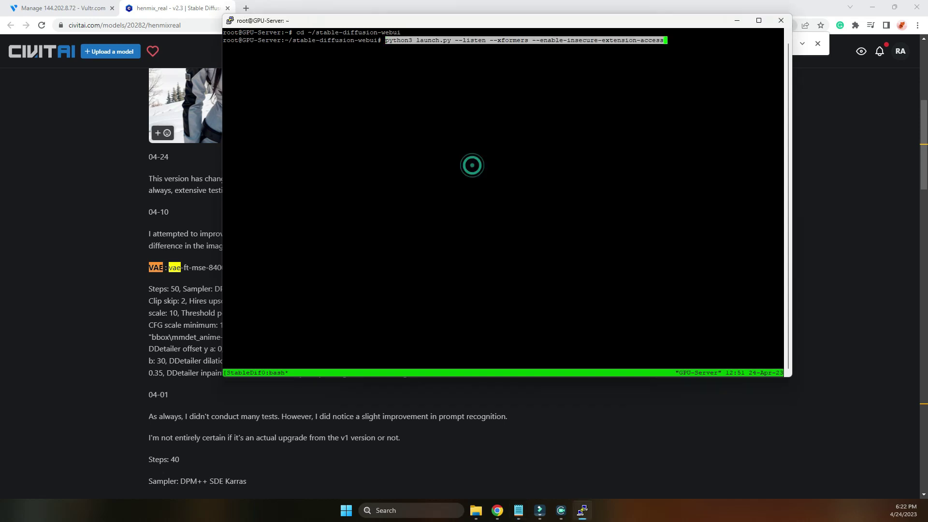
{"action": "key", "text": "Return"}
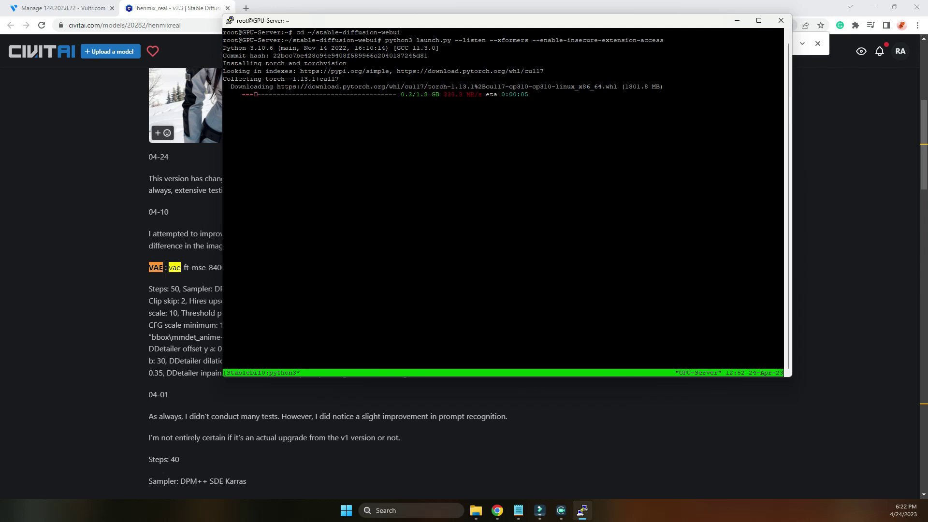
{"action": "left_click", "coordinate": [616, 157]}
{"action": "left_click", "coordinate": [615, 156]}
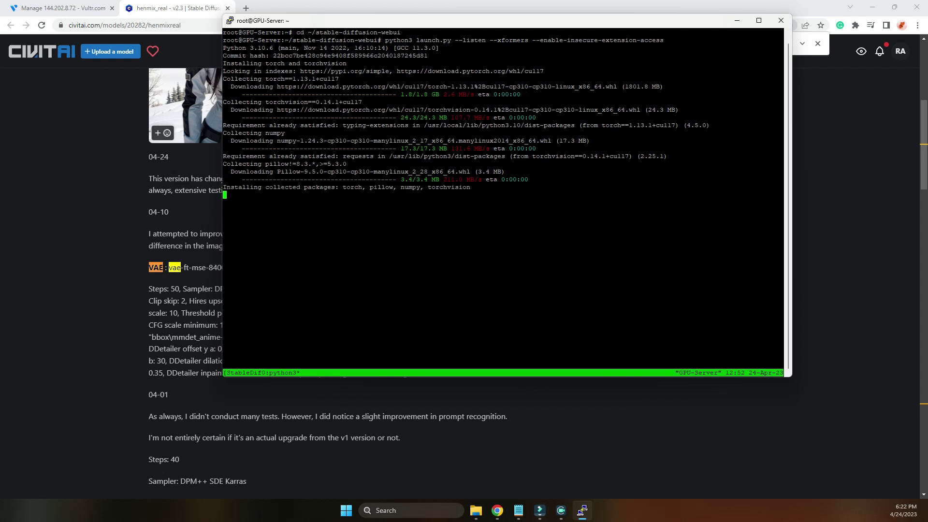
{"action": "left_click", "coordinate": [538, 222]}
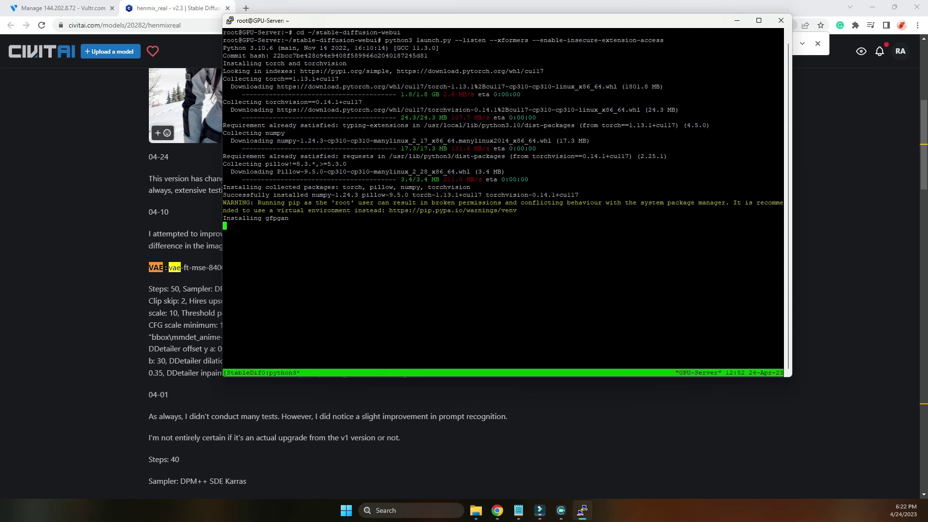
Copy the server's IP address from the Vultr page and enter 144.202.8.72:7860 as the address in a new Chrome tab
{"action": "left_click", "coordinate": [92, 6]}
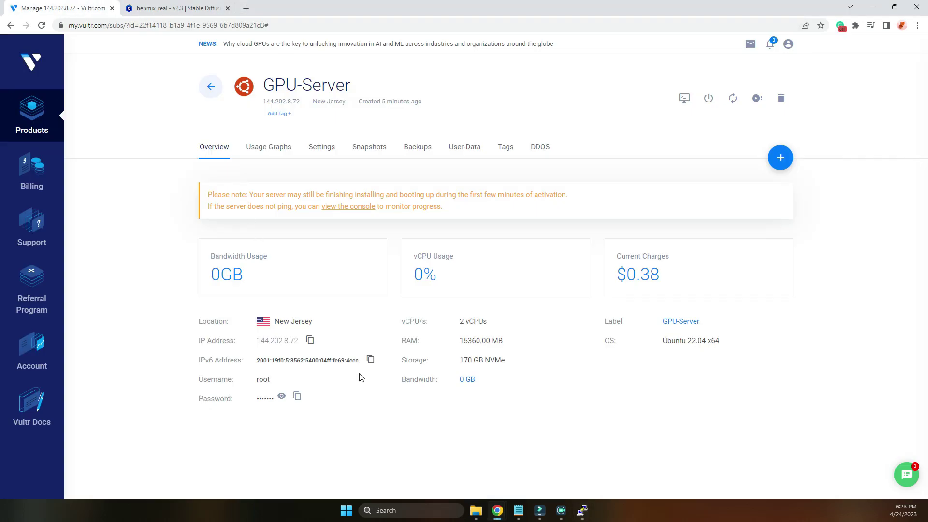
{"action": "left_click", "coordinate": [310, 340]}
{"action": "left_click", "coordinate": [247, 8]}
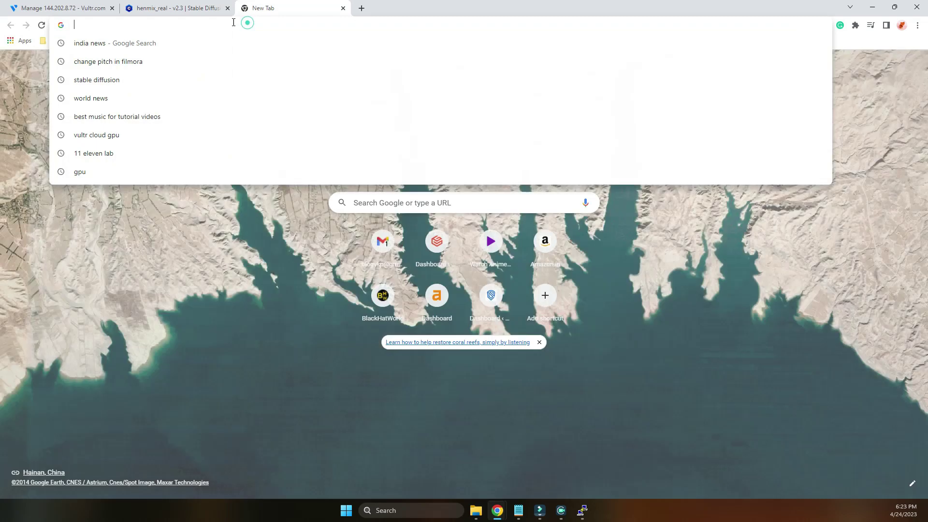
{"action": "left_click", "coordinate": [174, 8]}
{"action": "left_click", "coordinate": [91, 5]}
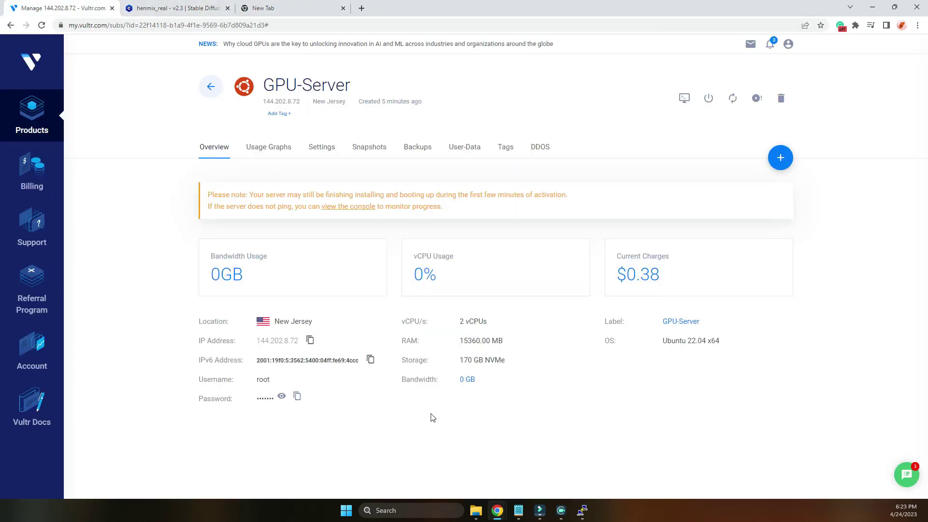
{"action": "left_click", "coordinate": [519, 510]}
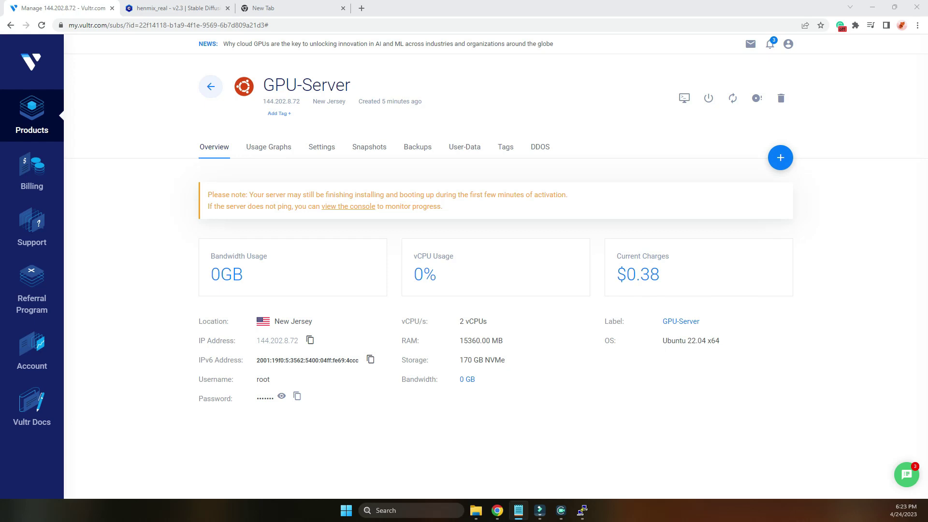
{"action": "left_click", "coordinate": [271, 8]}
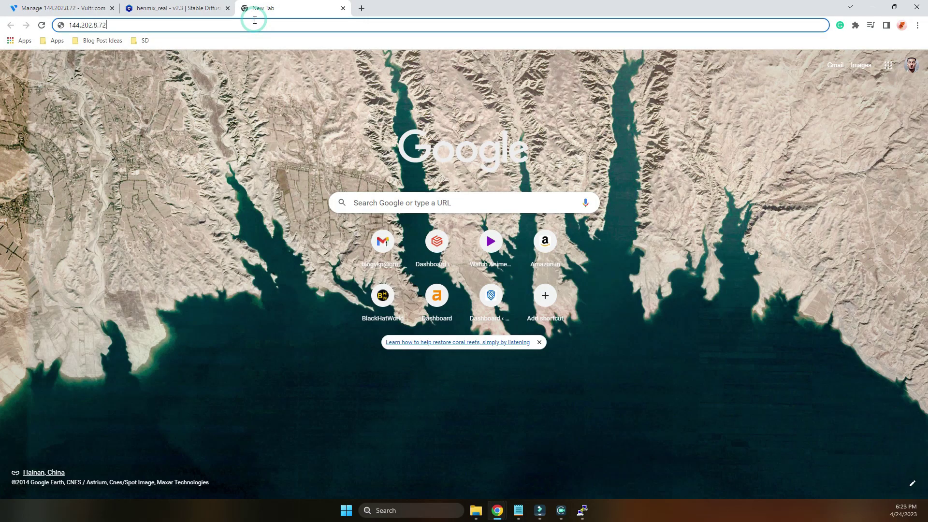
{"action": "type", "text": ":7860"}
Return to the PuTTY terminal and monitor the web UI installation until it is running
{"action": "left_click", "coordinate": [198, 8]}
{"action": "left_click", "coordinate": [68, 8]}
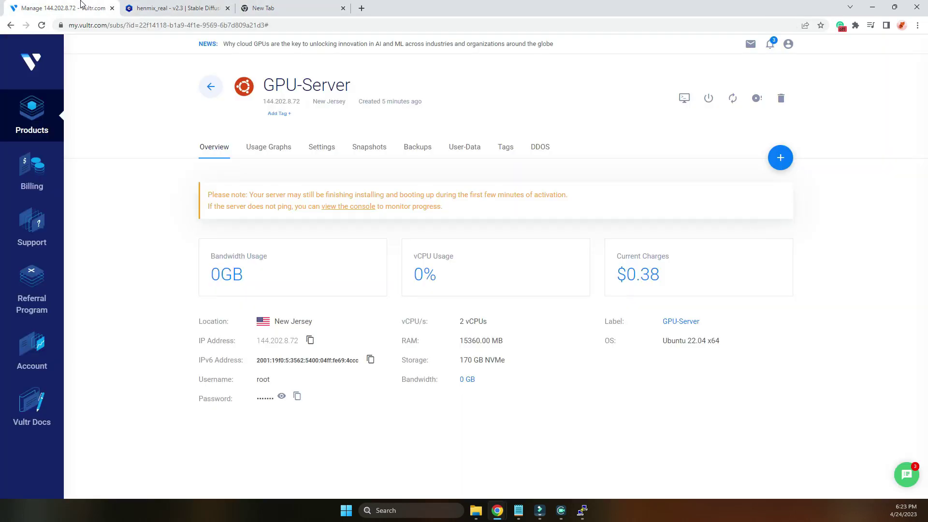
{"action": "left_click", "coordinate": [582, 510]}
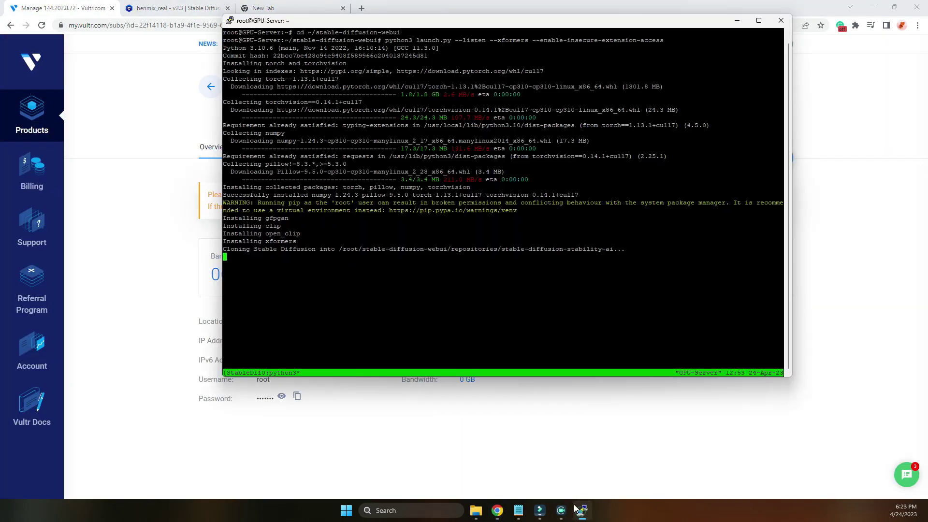
{"action": "left_click", "coordinate": [468, 297]}
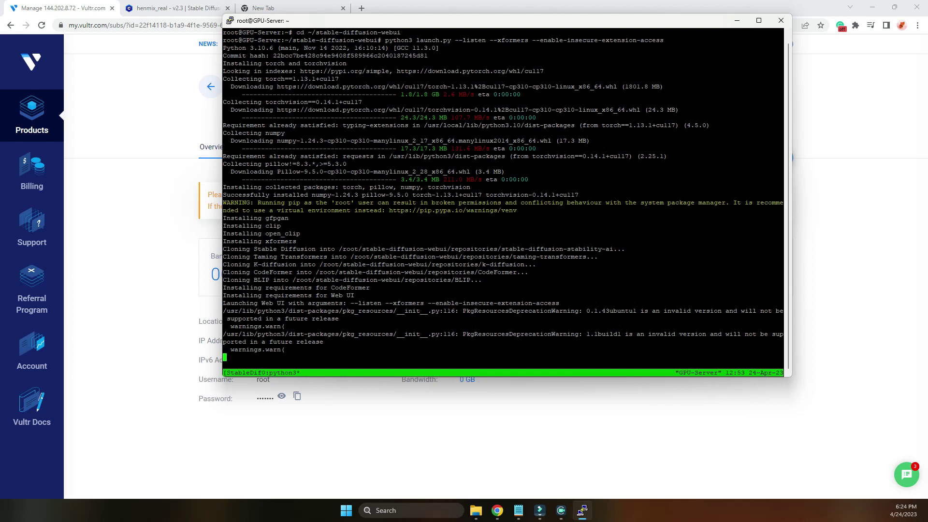
{"action": "left_click", "coordinate": [584, 278]}
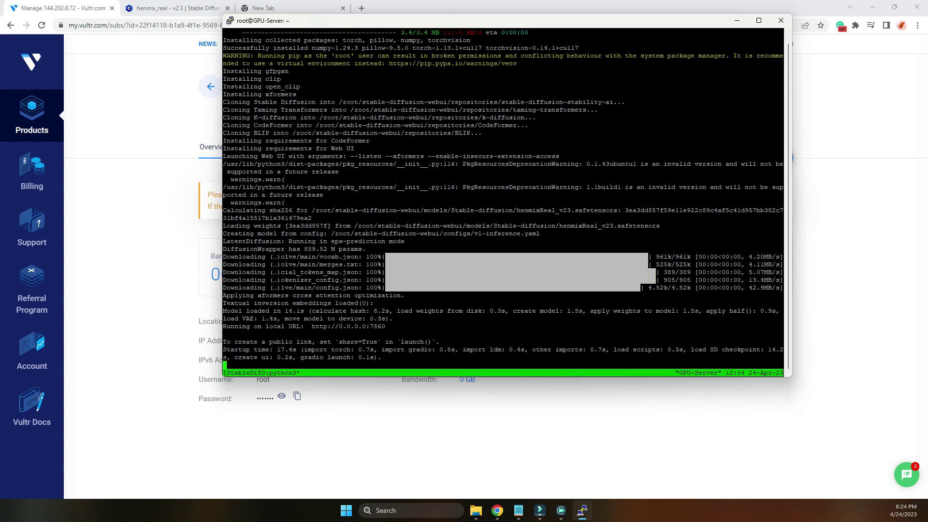
Switch to Chrome, load 144.202.8.72:7860 and select henmixReal_v23.safetensors as the Stable Diffusion checkpoint
{"action": "key", "text": "alt+Tab"}
{"action": "key", "text": "Return"}
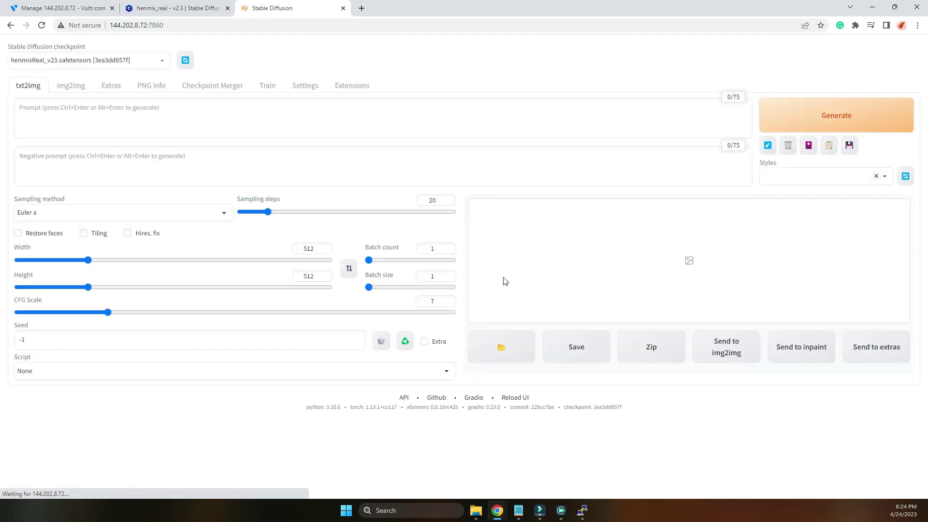
{"action": "left_click", "coordinate": [154, 60]}
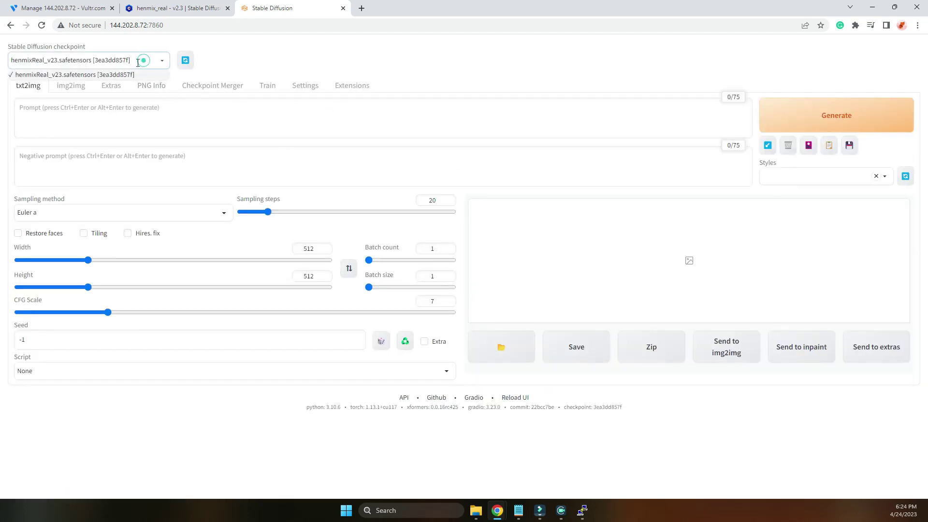
{"action": "left_click", "coordinate": [149, 76]}
Set SD VAE to vae-ft-mse-840000-ema-pruned.safetensors in the Stable Diffusion settings and apply the settings
{"action": "left_click", "coordinate": [305, 85]}
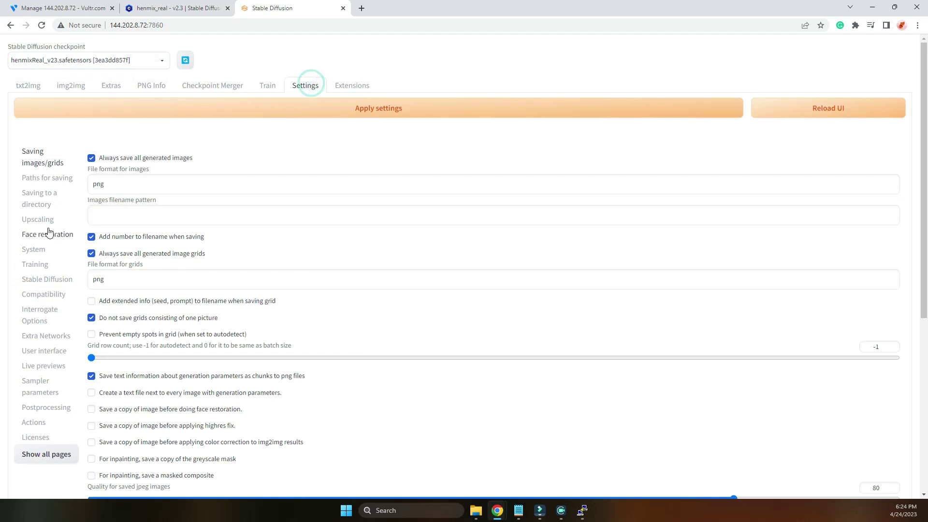
{"action": "left_click", "coordinate": [45, 280]}
{"action": "left_click", "coordinate": [145, 216]}
{"action": "left_click", "coordinate": [130, 247]}
{"action": "left_click", "coordinate": [338, 116]}
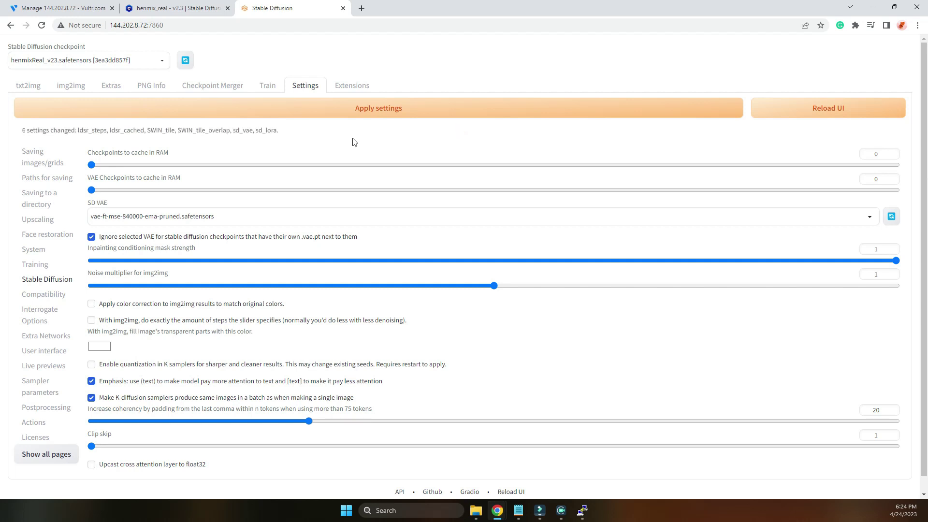
{"action": "left_click", "coordinate": [351, 87]}
{"action": "left_click", "coordinate": [518, 510]}
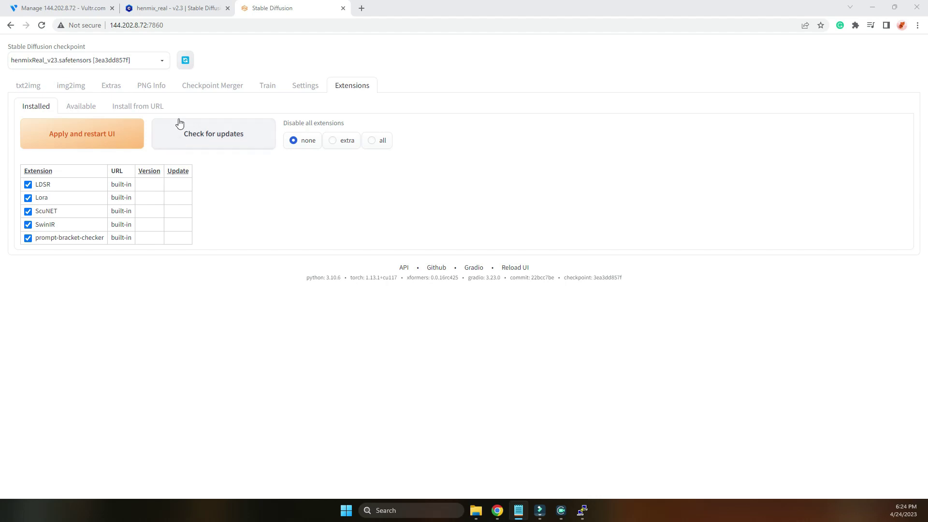
{"action": "left_click", "coordinate": [142, 108]}
{"action": "left_click", "coordinate": [115, 140]}
{"action": "key", "text": "ctrl+v"}
{"action": "left_click", "coordinate": [82, 202]}
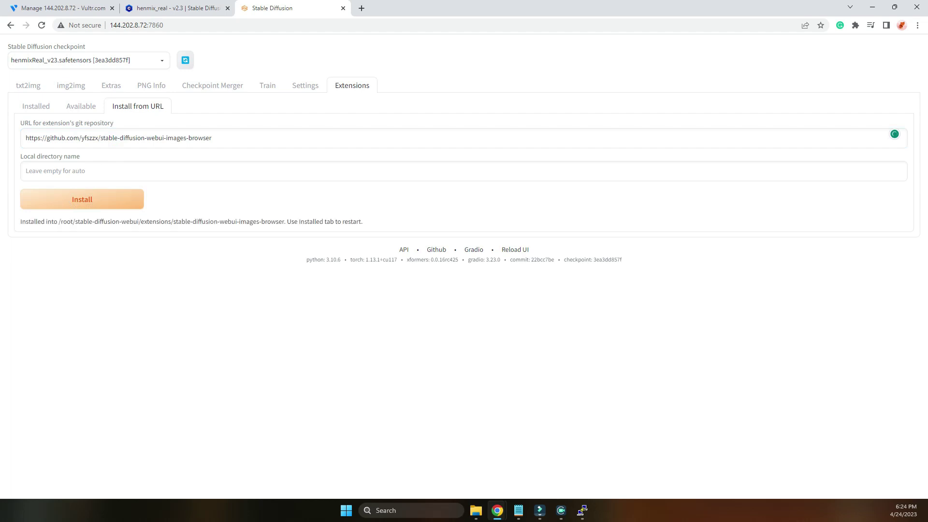
{"action": "key", "text": "alt+Tab"}
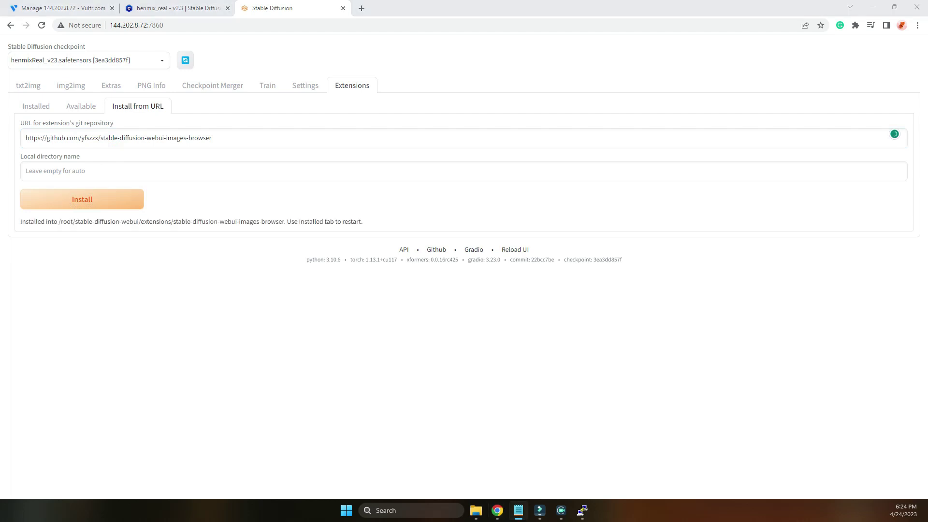
{"action": "left_click", "coordinate": [238, 138]}
{"action": "key", "text": "ctrl+a"}
{"action": "key", "text": "ctrl+v"}
{"action": "left_click", "coordinate": [105, 198]}
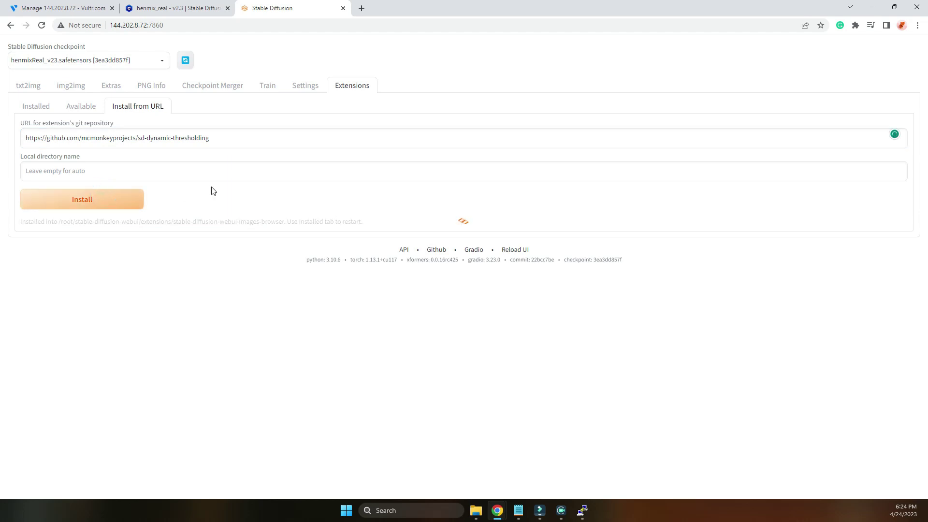
Apply the installed extensions by restarting the web UI, and watch the restart in the server terminal
{"action": "left_click", "coordinate": [36, 107]}
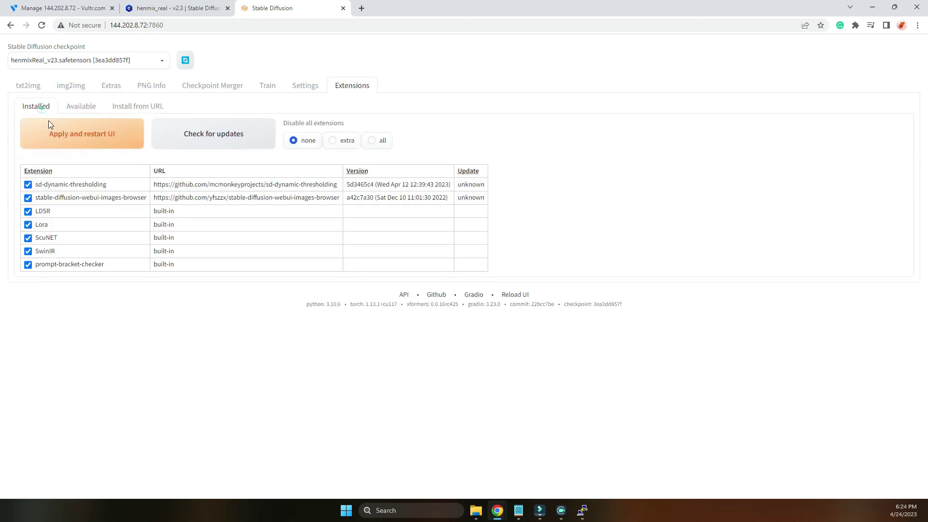
{"action": "left_click", "coordinate": [58, 130]}
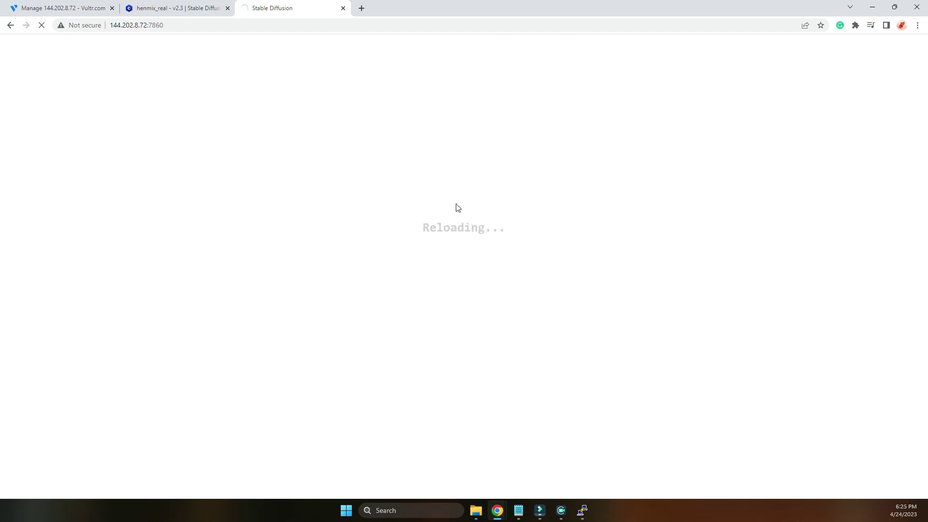
{"action": "key", "text": "alt+Tab"}
{"action": "left_click", "coordinate": [452, 391]}
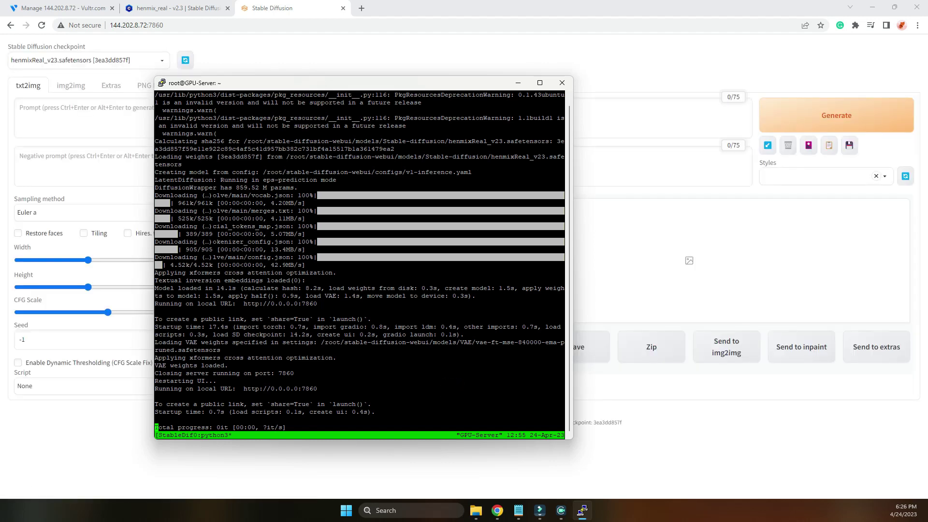
Enter the prompt text with its generation parameters in txt2img and load them into the settings: DPM++ SDE Karras, 40 steps, 512x768, CFG 20, seed 931937492
{"action": "left_click", "coordinate": [641, 110]}
{"action": "type", "text": "Ray Tracing, realistic, detailed, realistic details, dramatic, 1 girl, 21 years old korean cute girl, (large breasts), (Alpine, Snow, Thunderstorms, Beautiful View, Valley, Rock Formation, Mountain) Negative prompt: Drawings, abstract art, cartoons, surrealist painting, conceptual drawing, graphics, (low resolution:1.3), (blurry:1.3), (worst quality:1.3), (low quality:1.3), collage, nsfw, bad proportions, (watermark:1.3), letter, nude, floral print, (loli:1.3) Eta: 0.5, Size: 512x768, Seed: 931937492, Steps: 40, Sampler: DPM++ SDE Karras, CFG mode: Half Cosine Up, CFG scale: 20, Mimic mode: Cosine Up, Model hash: 458ebdd3ea, YOLO Steps: 40, Hires steps: 20, Mimic scale: 10, Hires upscale: 2, YOLO Negative: original, YOLO Positive: original, Hires upscaler: R-ESRGAN 4x+, YOLO CFG Scale: 11, YOLO Denoising: 0.4, CFG scale minimum: 10, Denoising strength: 0.35, Mimic scale minimum: 0, Threshold percentile: 99.9, Dynamic thresholding enabled: True"}
{"action": "left_click", "coordinate": [767, 145]}
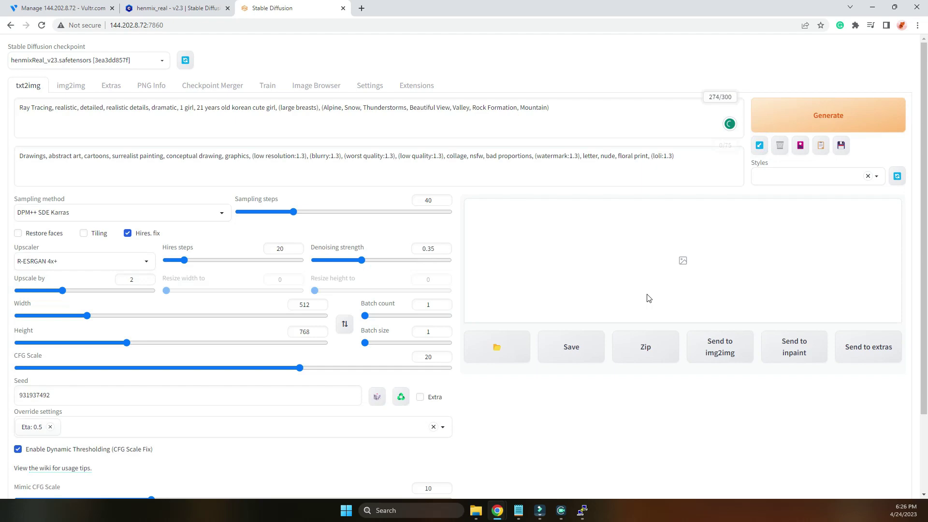
Check which SD VAE is selected in the Stable Diffusion settings and return to txt2img
{"action": "left_click", "coordinate": [369, 86]}
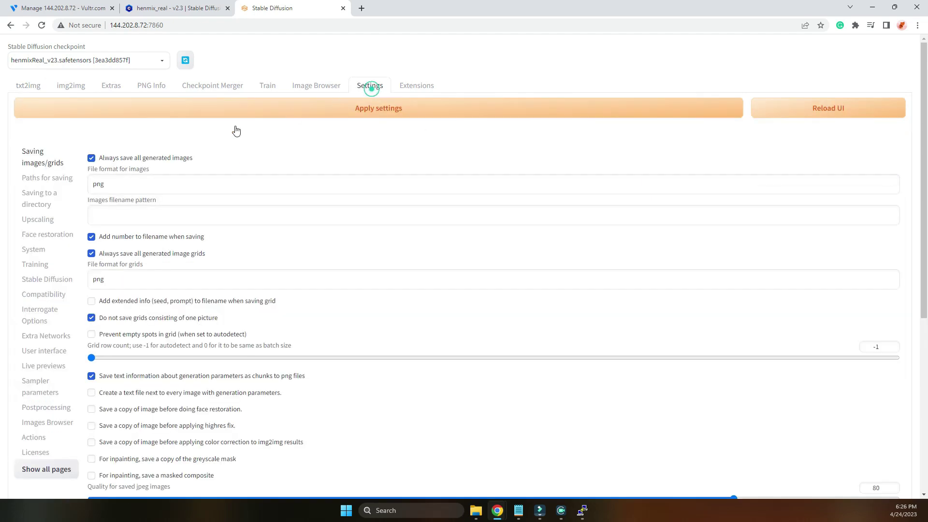
{"action": "left_click", "coordinate": [48, 234]}
{"action": "left_click", "coordinate": [42, 219]}
{"action": "left_click", "coordinate": [47, 279]}
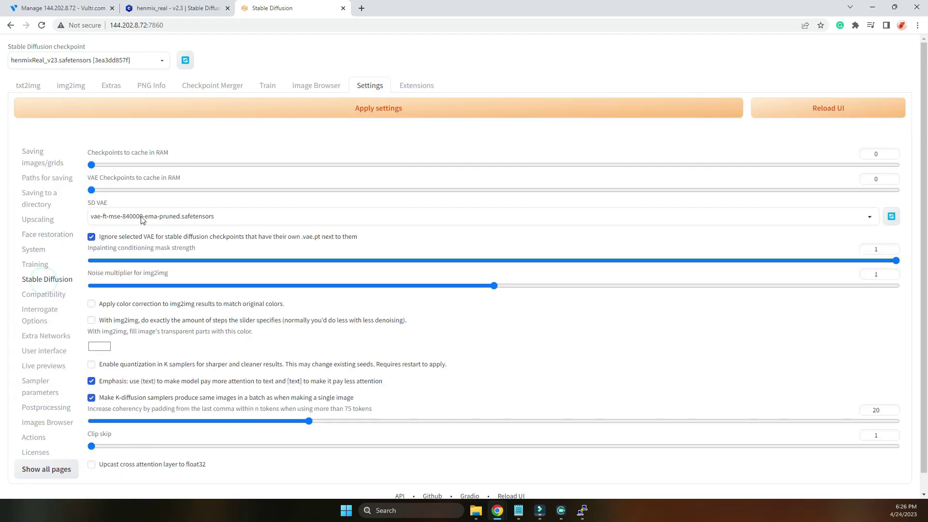
{"action": "left_click", "coordinate": [30, 86]}
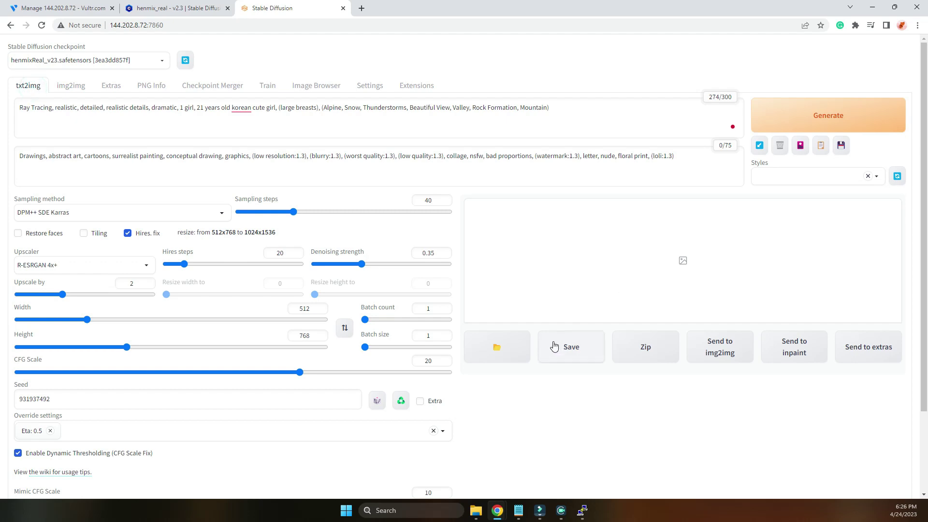
Generate the image with the loaded settings and bring up the server terminal to monitor progress, moving its window clear of the preview
{"action": "scroll", "coordinate": [582, 317], "scroll_direction": "down", "scroll_amount": 1}
{"action": "scroll", "coordinate": [584, 317], "scroll_direction": "up", "scroll_amount": 1}
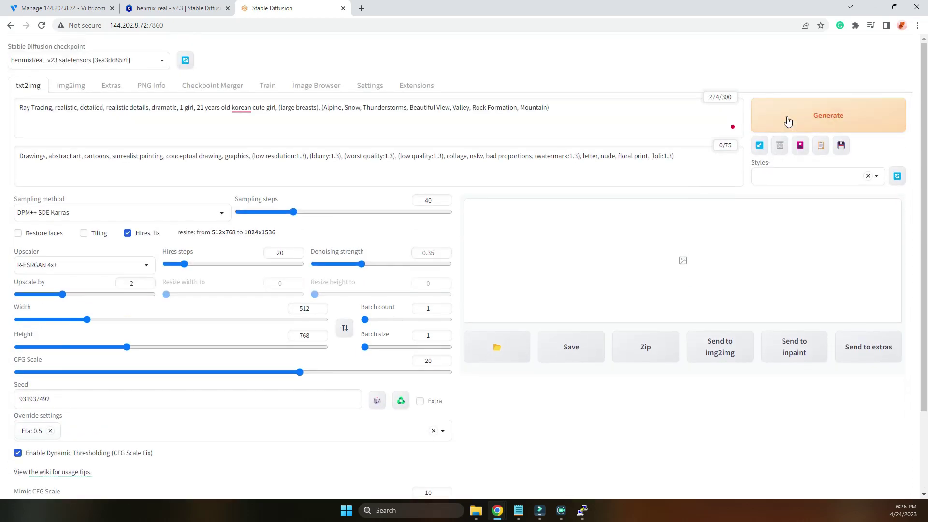
{"action": "left_click", "coordinate": [788, 122]}
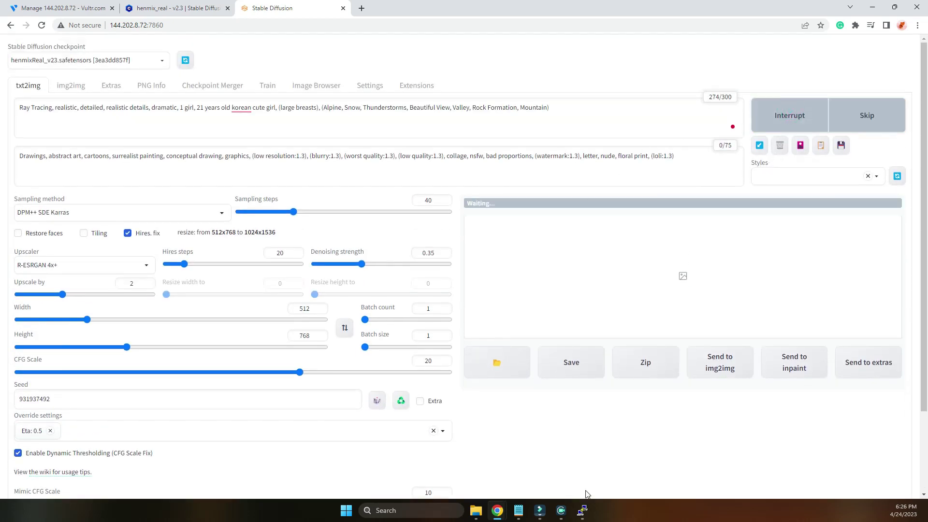
{"action": "left_click", "coordinate": [582, 510]}
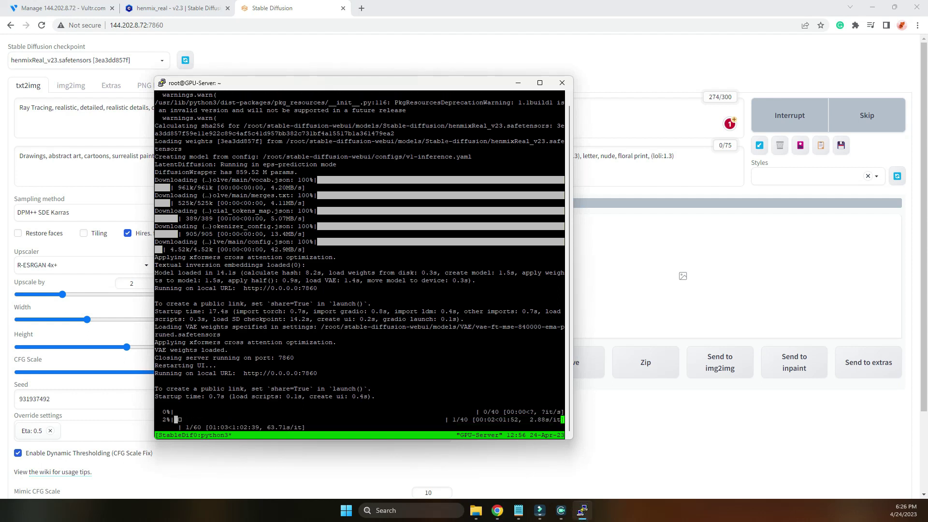
{"action": "left_click_drag", "start_coordinate": [338, 83], "coordinate": [277, 40]}
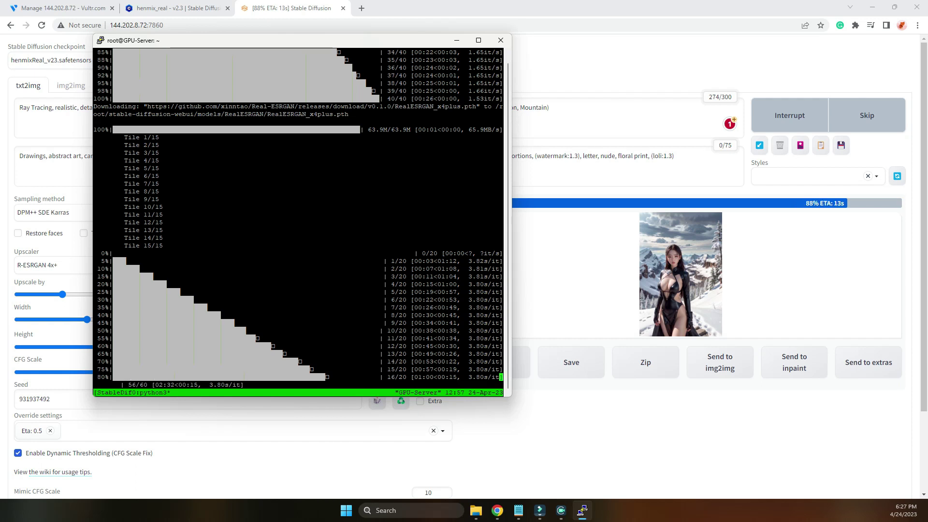
Return to the web UI and check the hires fix output resolution while the image generates
{"action": "left_click", "coordinate": [514, 438]}
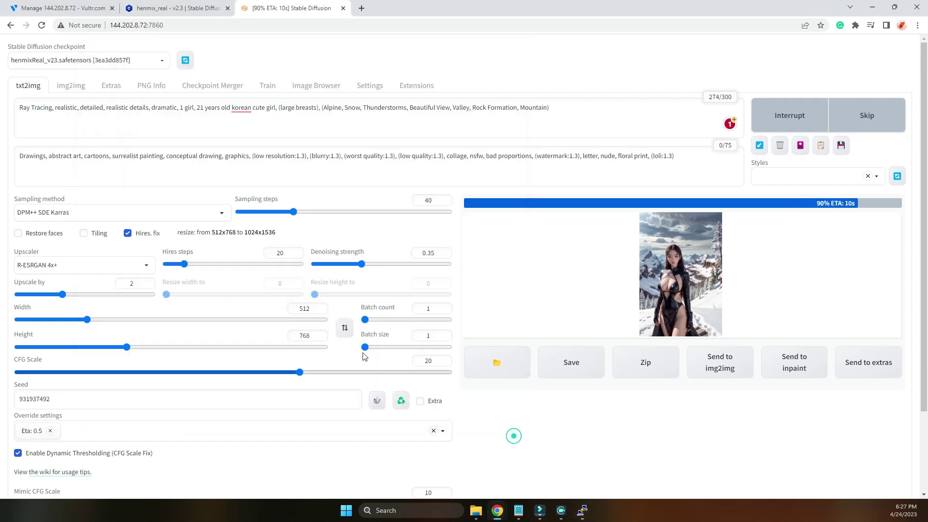
{"action": "double_click", "coordinate": [244, 230]}
{"action": "left_click", "coordinate": [286, 230]}
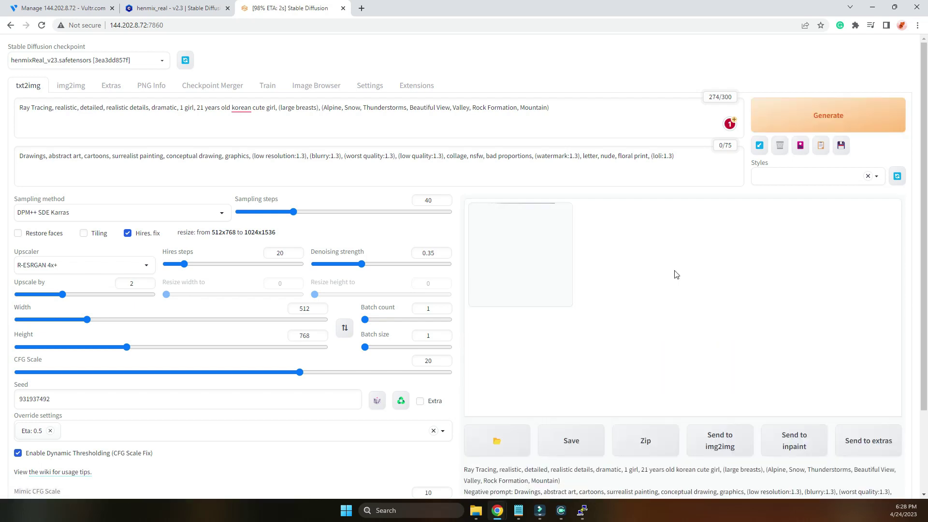
Open the generated image at full size in a separate browser tab, examine its detail and close it
{"action": "left_click", "coordinate": [649, 243]}
{"action": "right_click", "coordinate": [468, 209]}
{"action": "left_click", "coordinate": [507, 212]}
{"action": "left_click", "coordinate": [733, 260]}
{"action": "left_click", "coordinate": [408, 7]}
{"action": "left_click", "coordinate": [415, 156]}
{"action": "scroll", "coordinate": [481, 217], "scroll_direction": "down", "scroll_amount": 5}
{"action": "scroll", "coordinate": [432, 303], "scroll_direction": "up", "scroll_amount": 6}
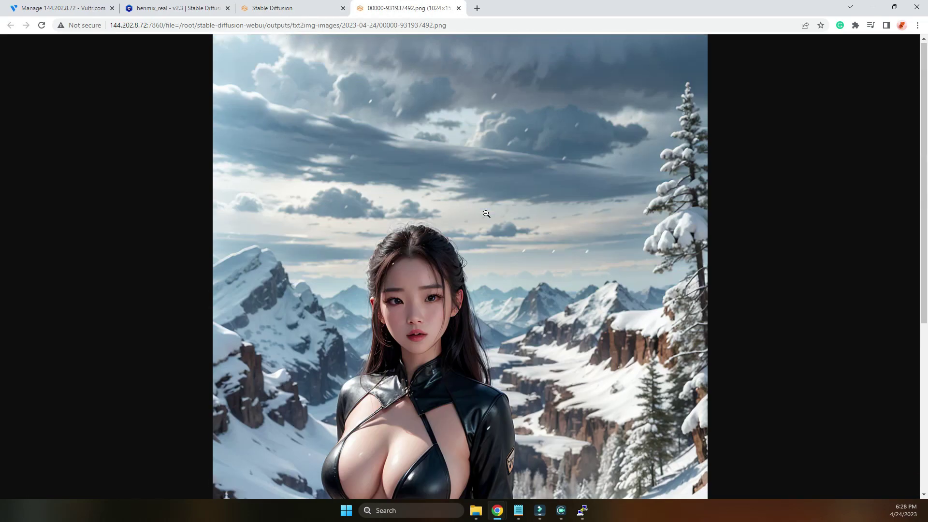
{"action": "left_click", "coordinate": [459, 7]}
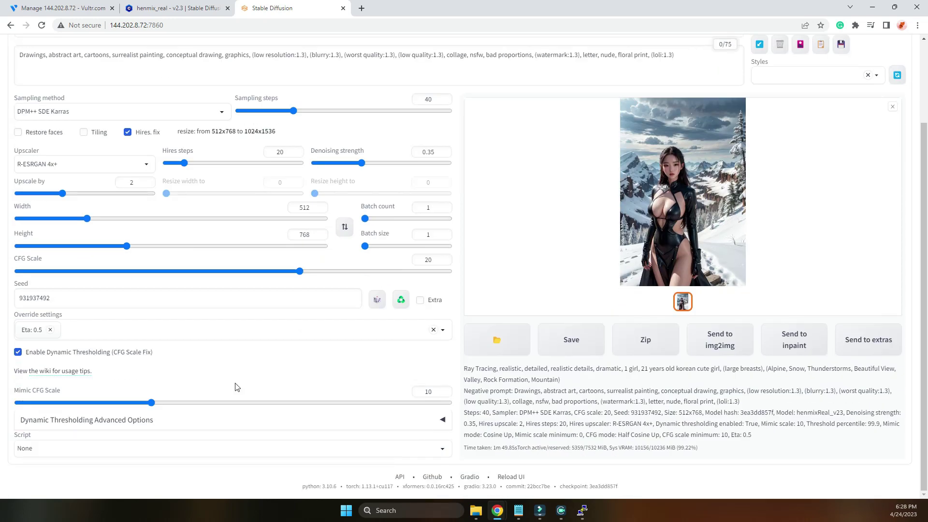
Randomize the seed and replace the bracketed body descriptor in the prompt with "flawless dress,"
{"action": "left_click", "coordinate": [377, 300]}
{"action": "scroll", "coordinate": [375, 295], "scroll_direction": "up", "scroll_amount": 2}
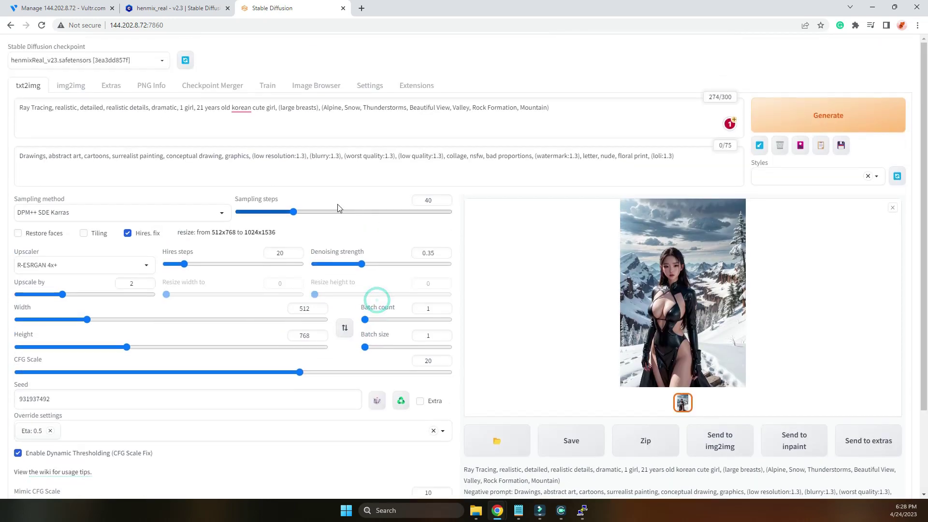
{"action": "left_click", "coordinate": [223, 129]}
{"action": "left_click", "coordinate": [295, 107]}
{"action": "left_click_drag", "start_coordinate": [279, 107], "coordinate": [322, 104]}
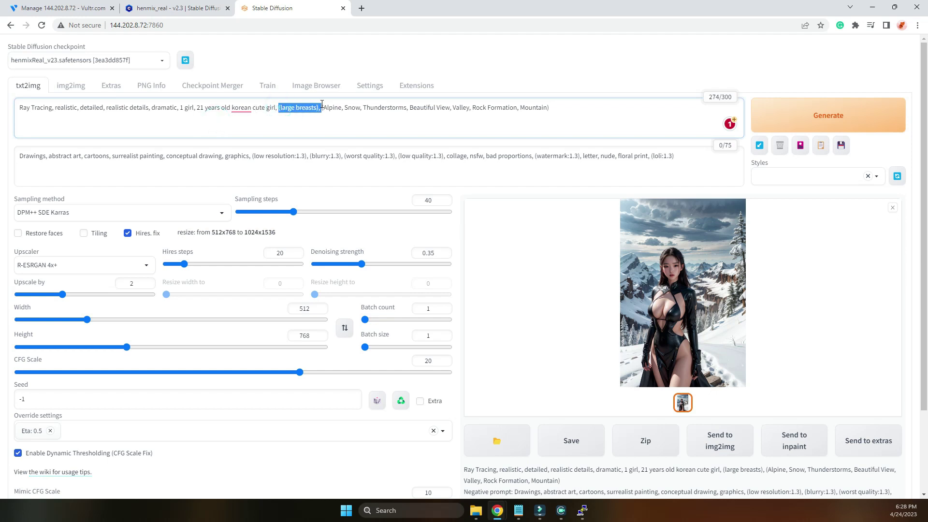
{"action": "key", "text": "BackSpace"}
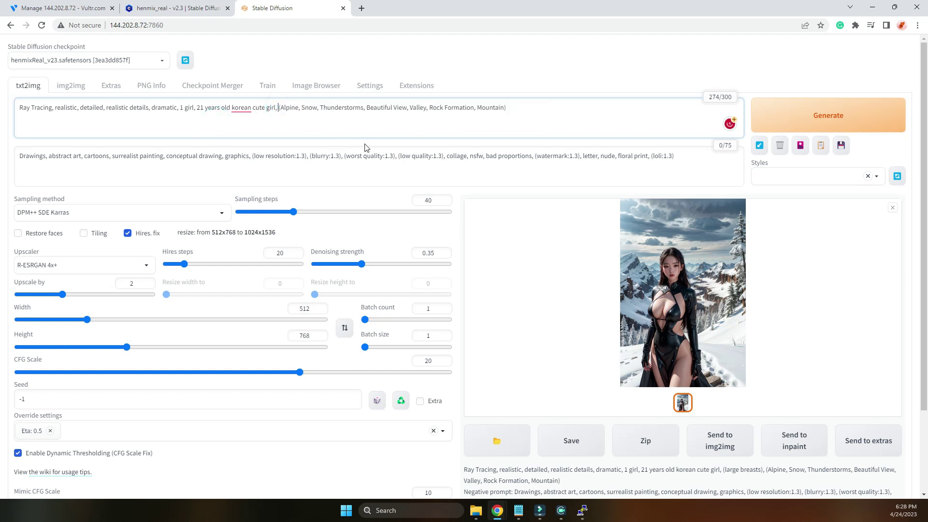
{"action": "type", "text": "flawe"}
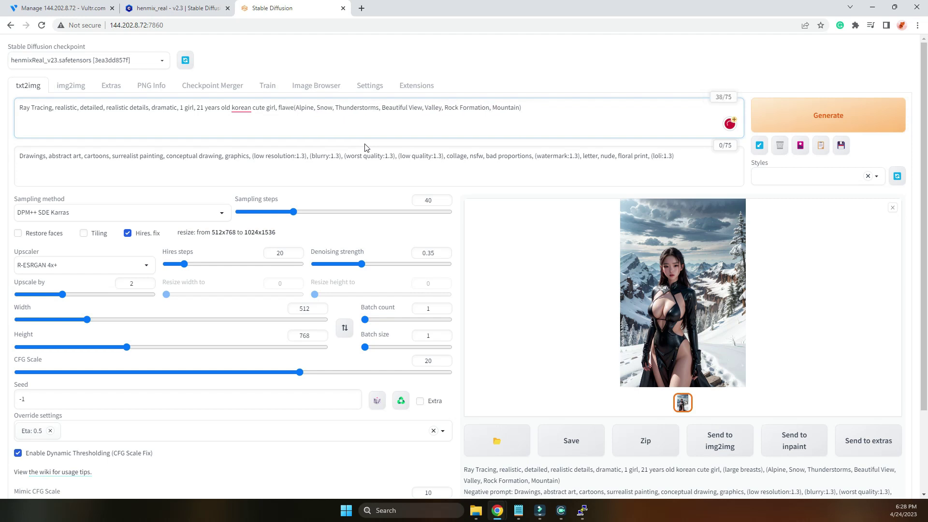
{"action": "type", "text": "less dress"}
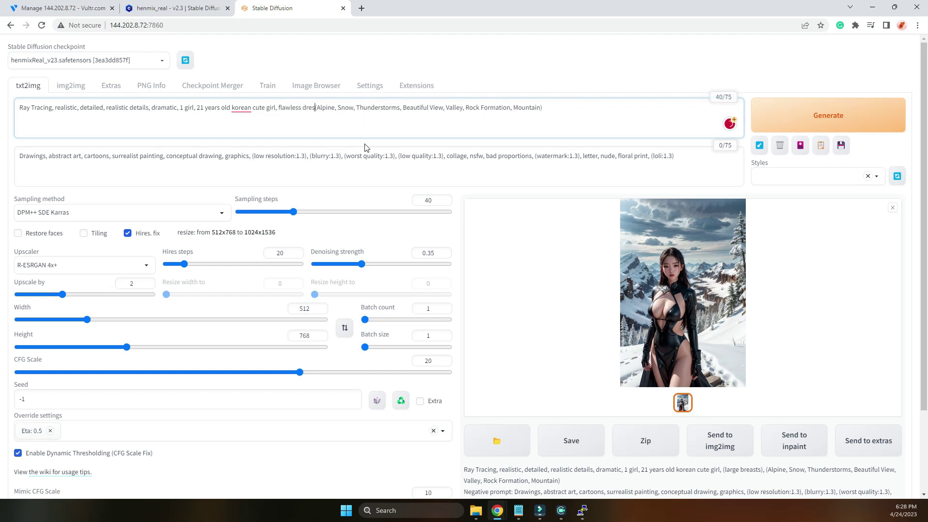
{"action": "type", "text": ","}
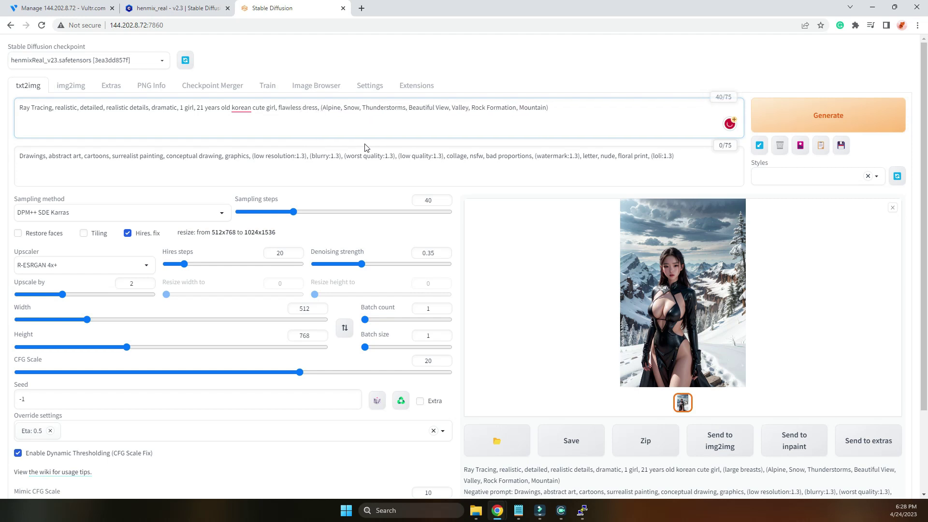
Set the hires upscale factor to 1.4, generate a new image and watch its progress in the server terminal
{"action": "left_click_drag", "start_coordinate": [65, 293], "coordinate": [36, 297]}
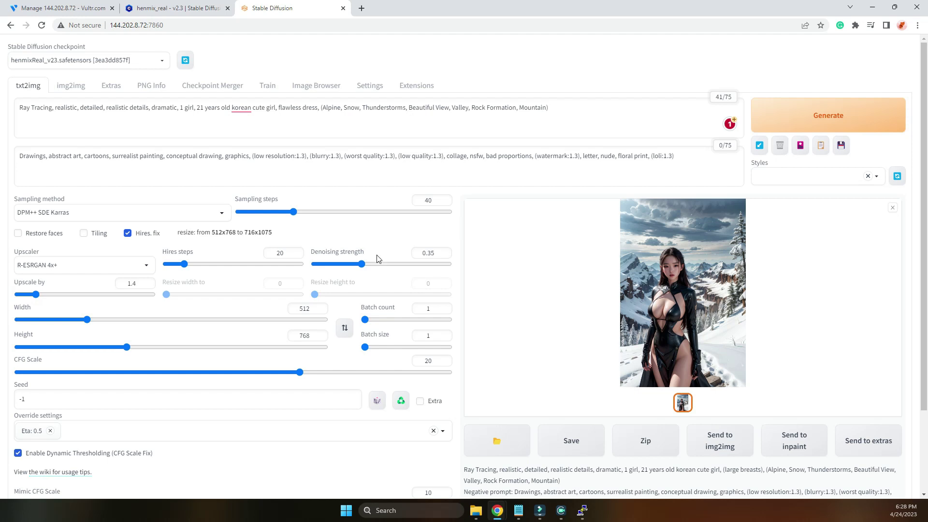
{"action": "left_click", "coordinate": [843, 129]}
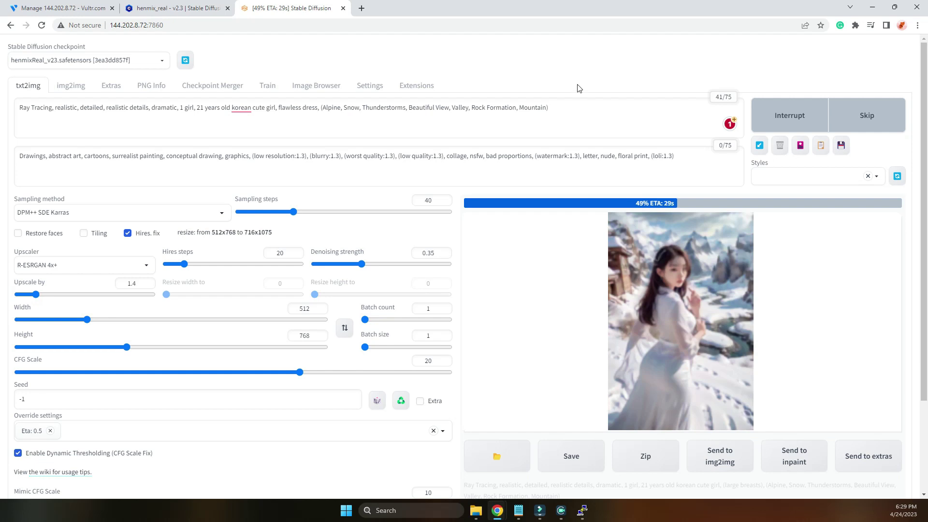
{"action": "left_click", "coordinate": [581, 509]}
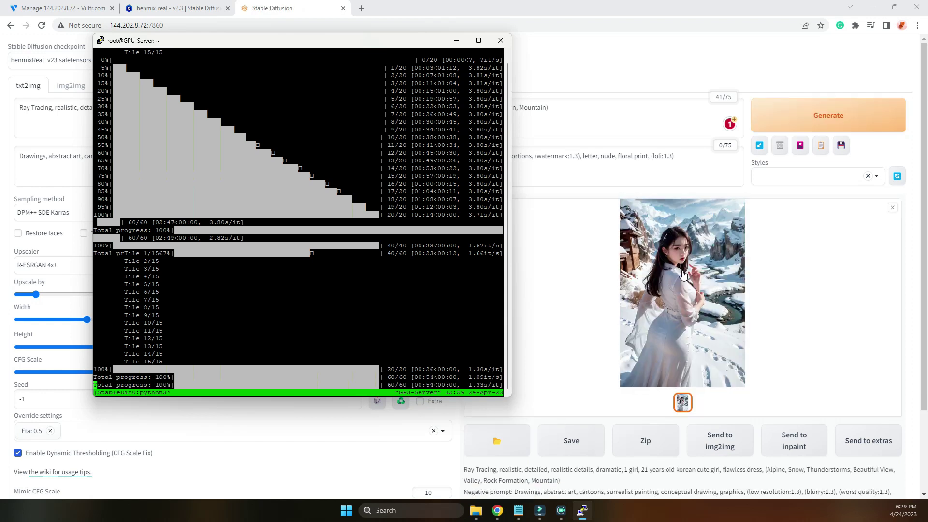
Open the new image in its own browser tab, examine it zoomed in to 150% and close the tab
{"action": "left_click", "coordinate": [698, 271]}
{"action": "right_click", "coordinate": [459, 199]}
{"action": "left_click", "coordinate": [461, 206]}
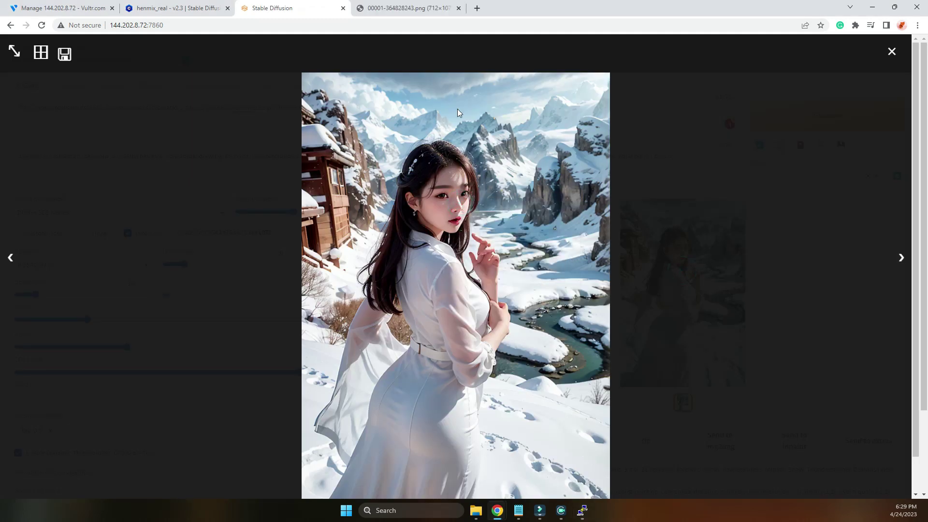
{"action": "left_click", "coordinate": [407, 9]}
{"action": "left_click", "coordinate": [463, 193]}
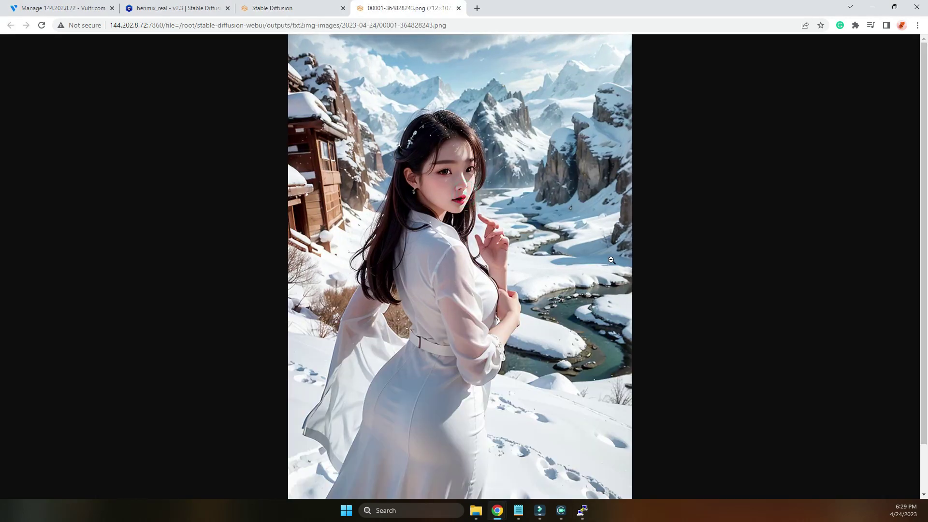
{"action": "scroll", "coordinate": [582, 256], "scroll_direction": "up", "scroll_amount": 4}
{"action": "scroll", "coordinate": [455, 94], "scroll_direction": "down", "scroll_amount": 6}
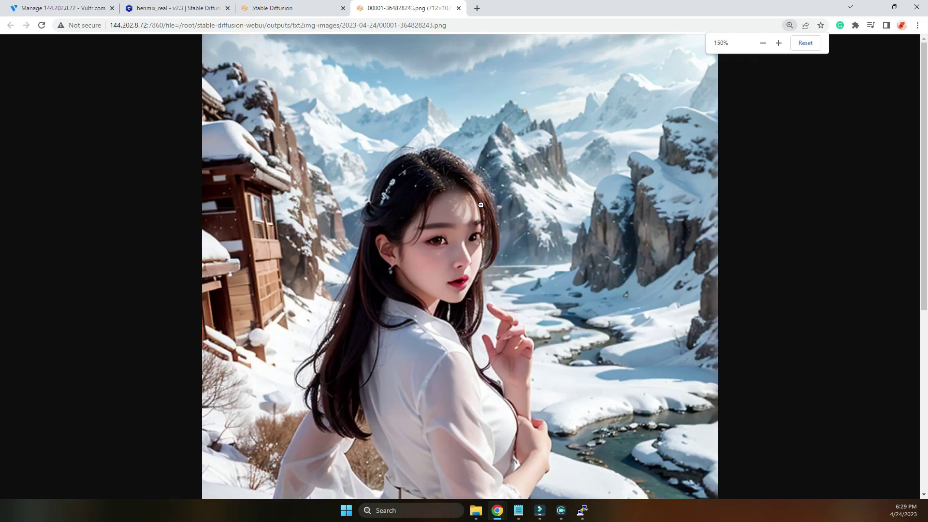
{"action": "left_click", "coordinate": [458, 8]}
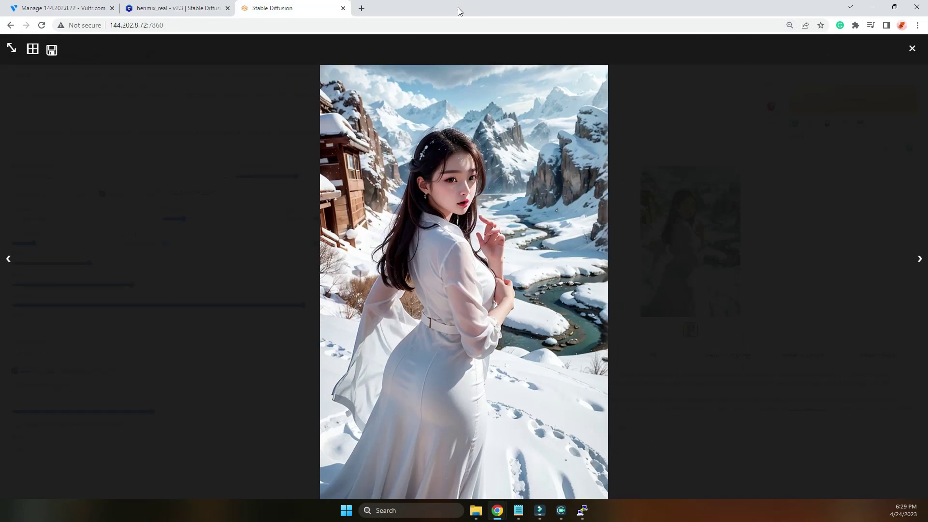